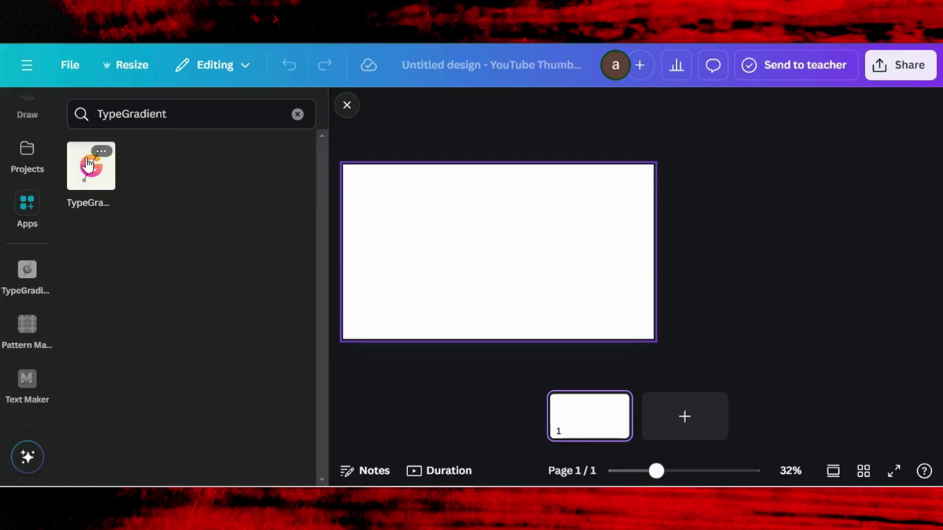
Open the TypeGradient app and replace its main text with CANVA.
click(86, 162)
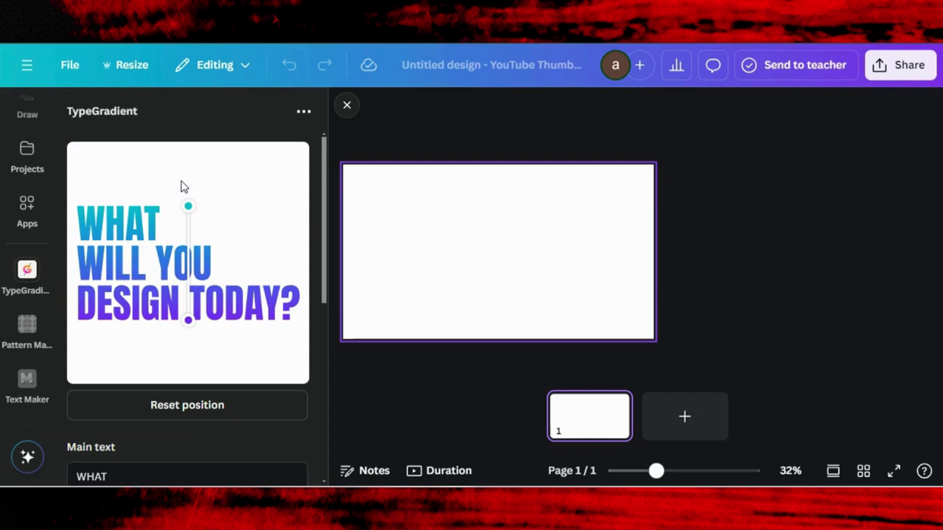
scroll(188, 335, down, 3)
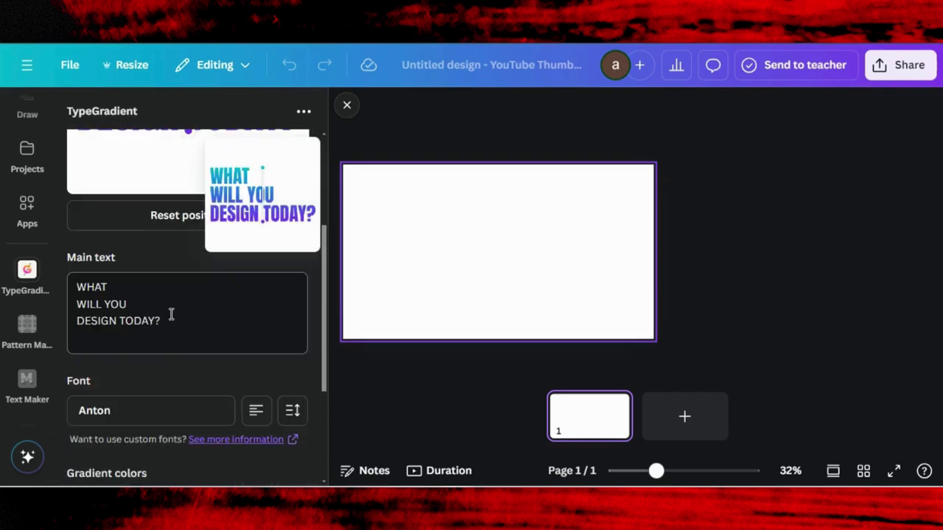
click(170, 327)
key(ctrl+a)
text(CA)
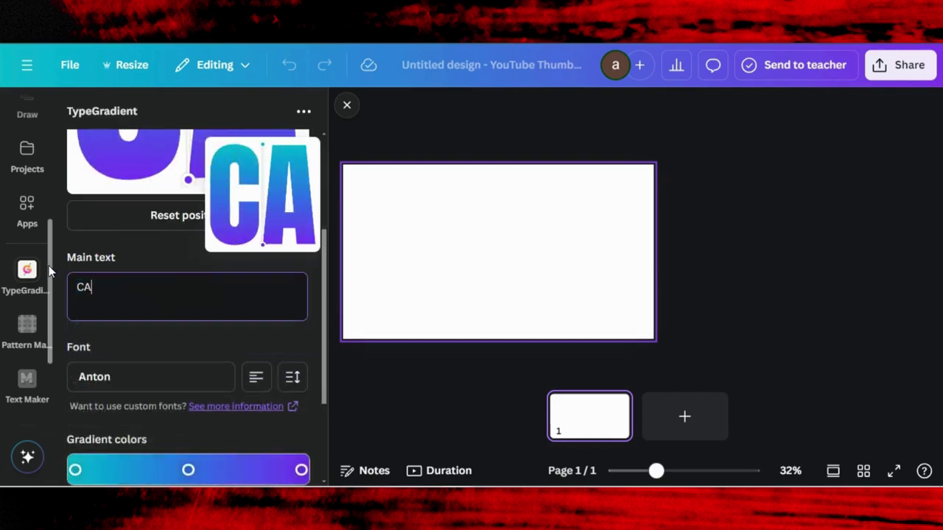
text(NVA)
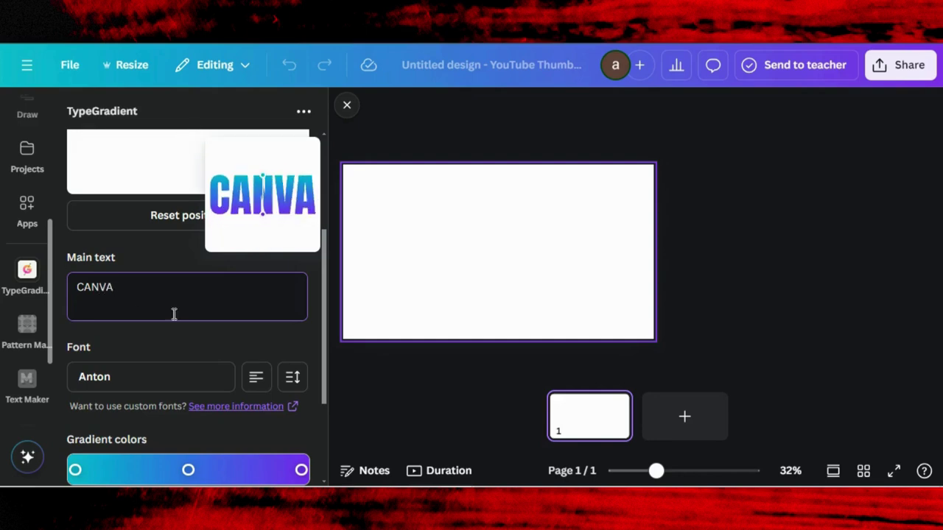
Set the text gradient's first colour to orange-red #d53f0f and its middle colour to near-black #020305.
scroll(152, 331, down, 1)
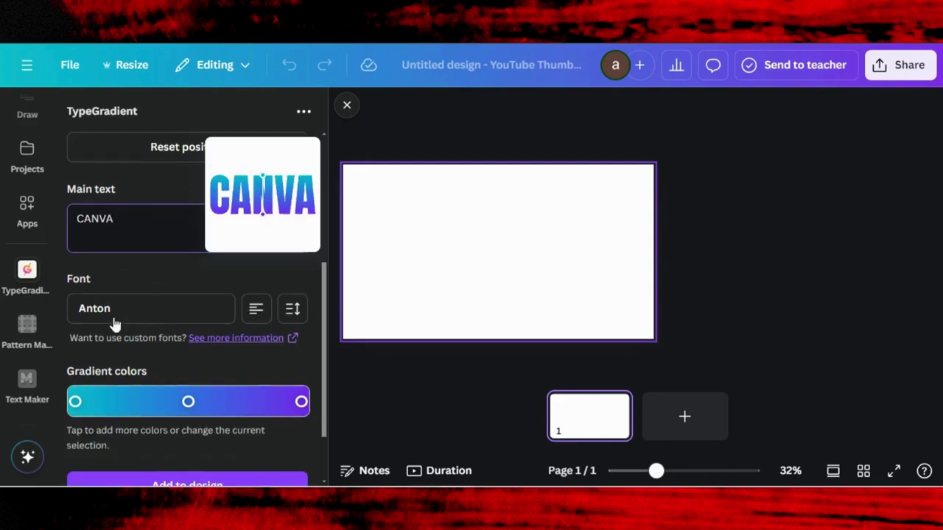
scroll(125, 318, down, 1)
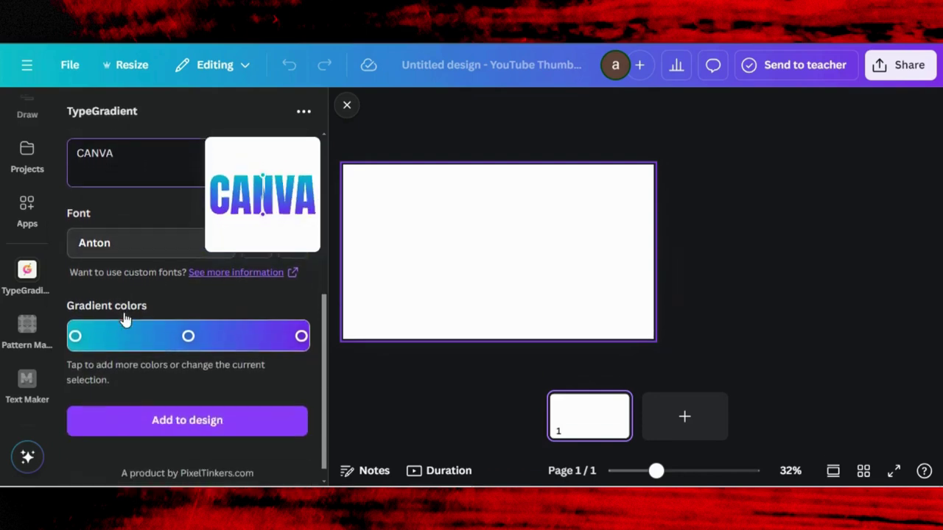
click(75, 337)
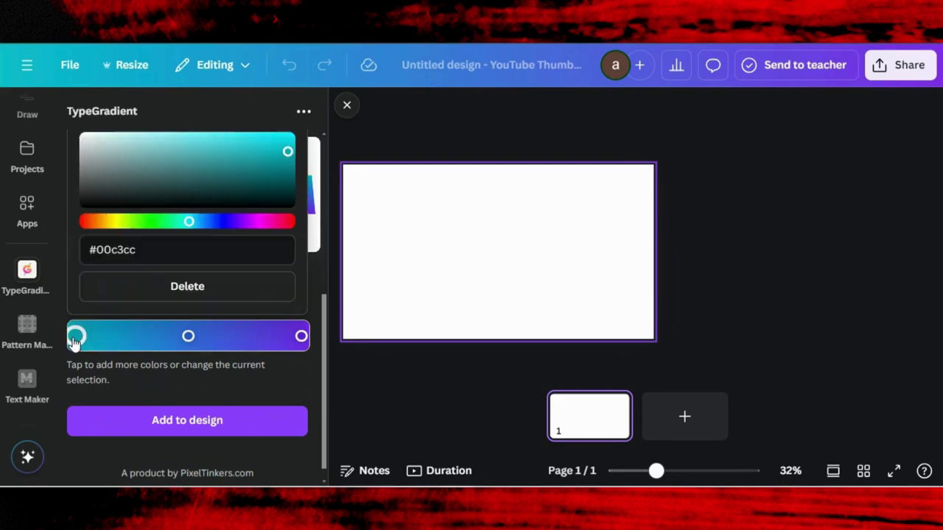
click(96, 223)
drag(260, 158, 273, 150)
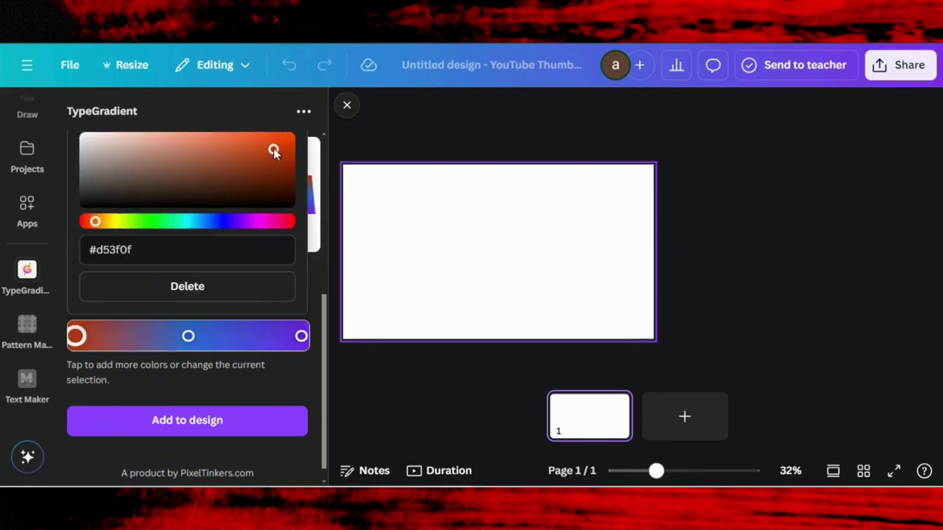
click(188, 338)
drag(210, 190, 212, 199)
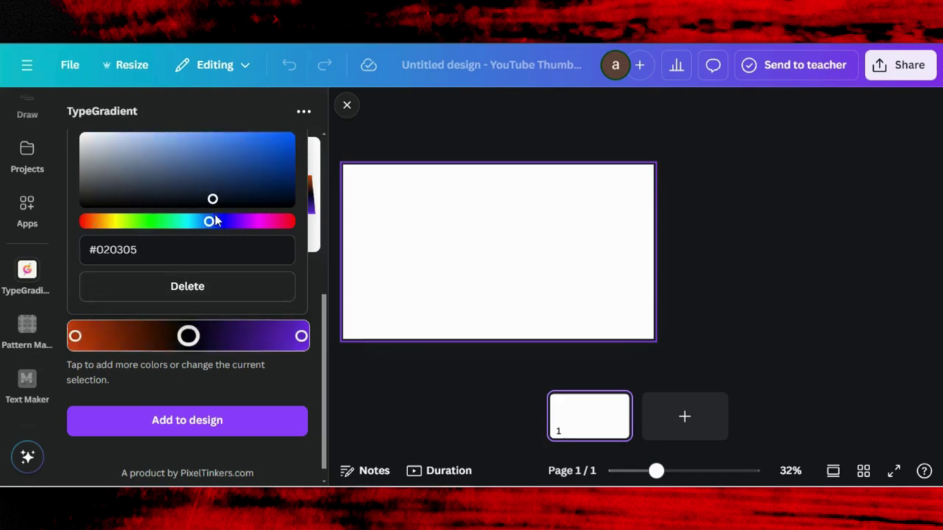
Set the text gradient's last colour to bright purple #6707e1.
click(301, 336)
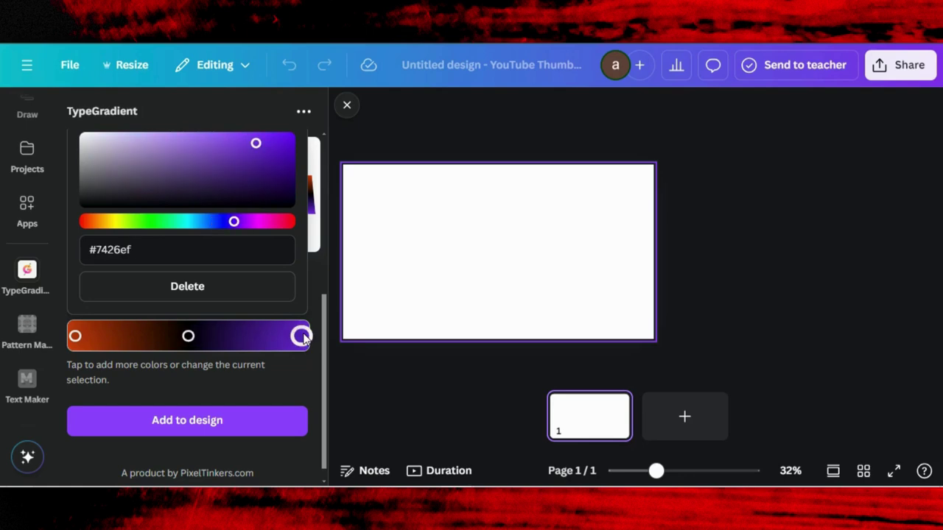
click(289, 223)
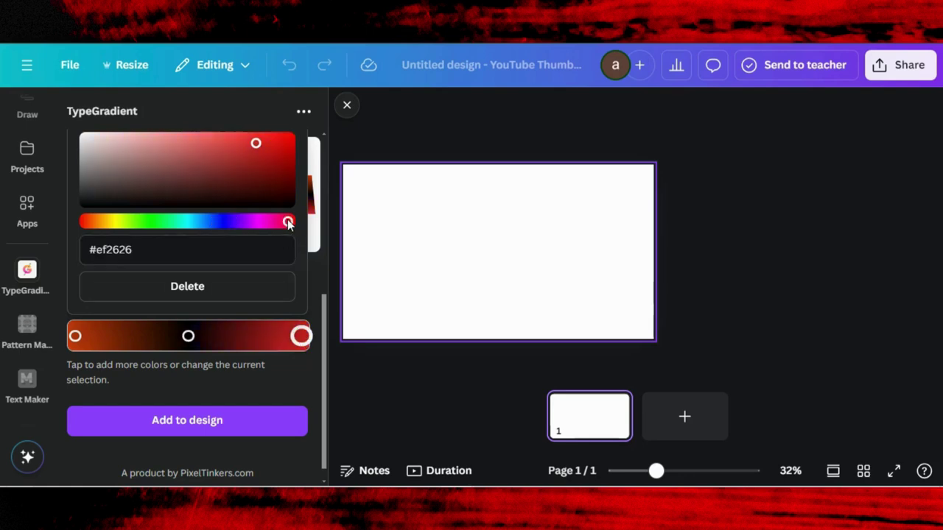
click(236, 224)
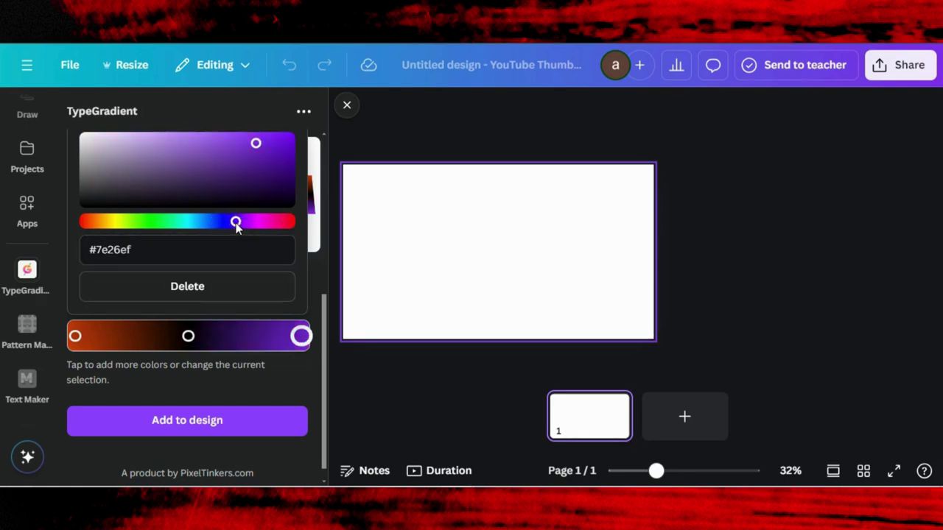
click(263, 183)
click(280, 162)
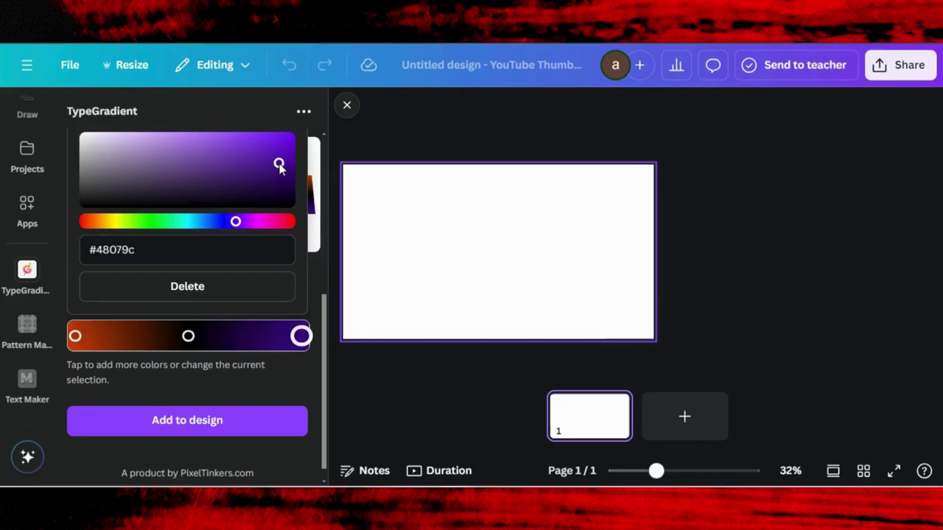
click(281, 148)
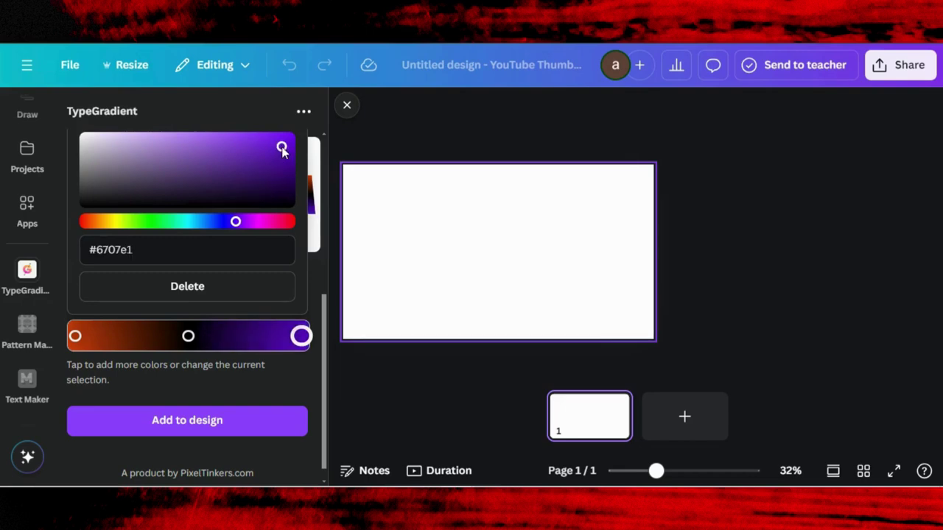
click(184, 396)
Angle the gradient diagonally across CANVA, from the top between the C and first A to the bottom of the last A.
scroll(158, 272, up, 5)
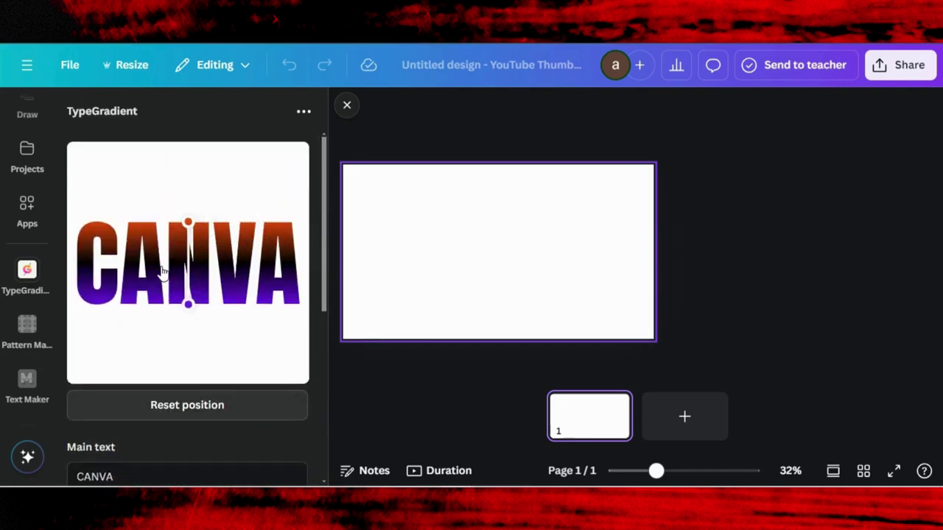
drag(188, 225, 120, 233)
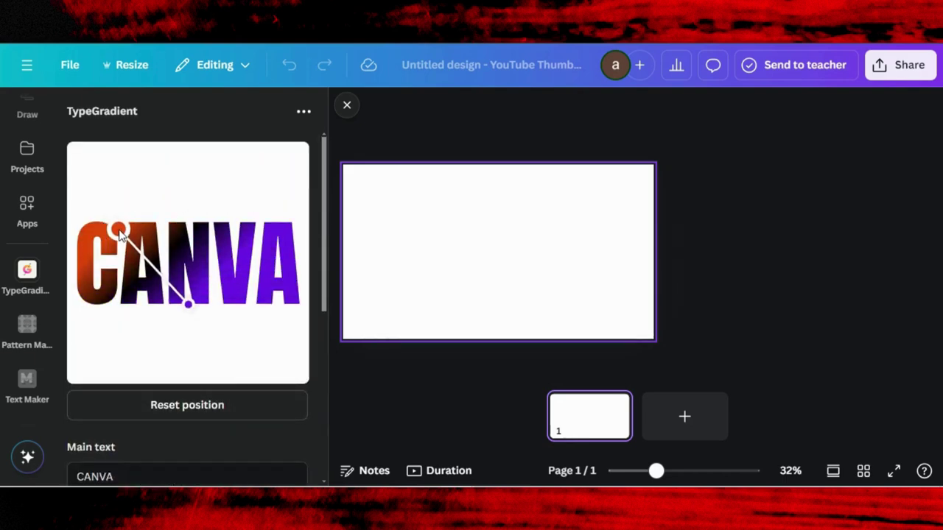
drag(187, 306, 268, 305)
Add the gradient CANVA text to the design and duplicate the page.
scroll(205, 341, down, 1)
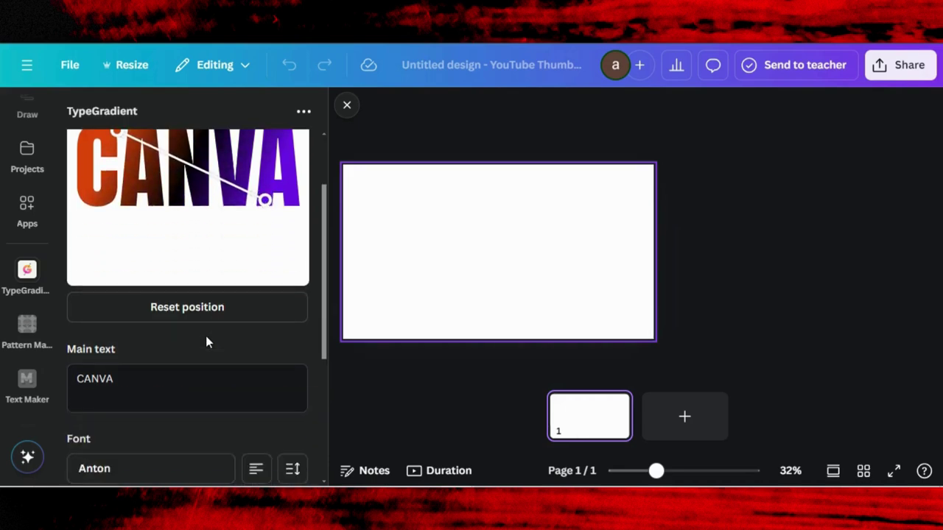
scroll(179, 332, down, 2)
scroll(177, 329, down, 1)
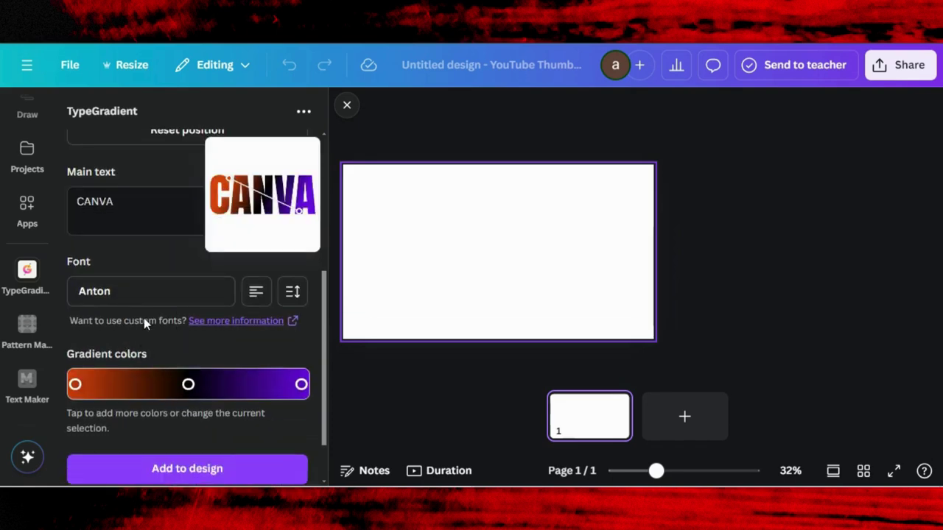
click(198, 473)
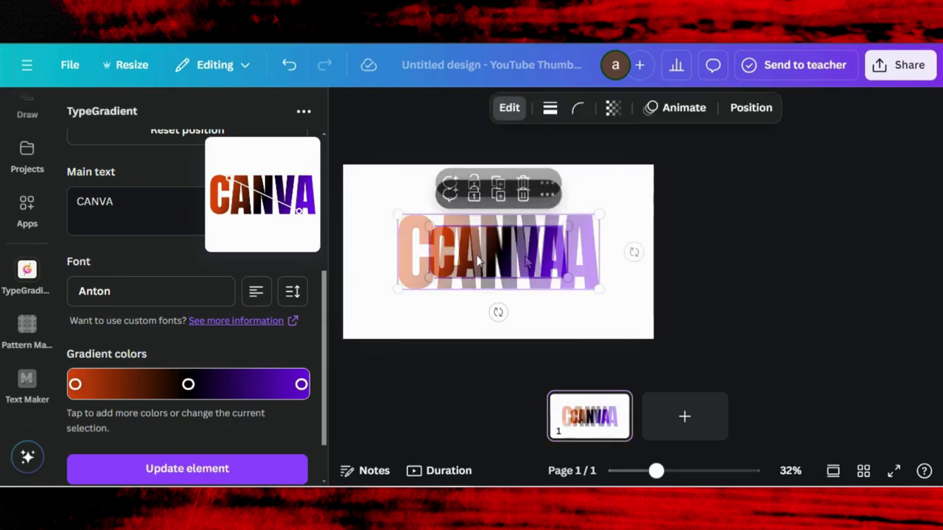
click(614, 409)
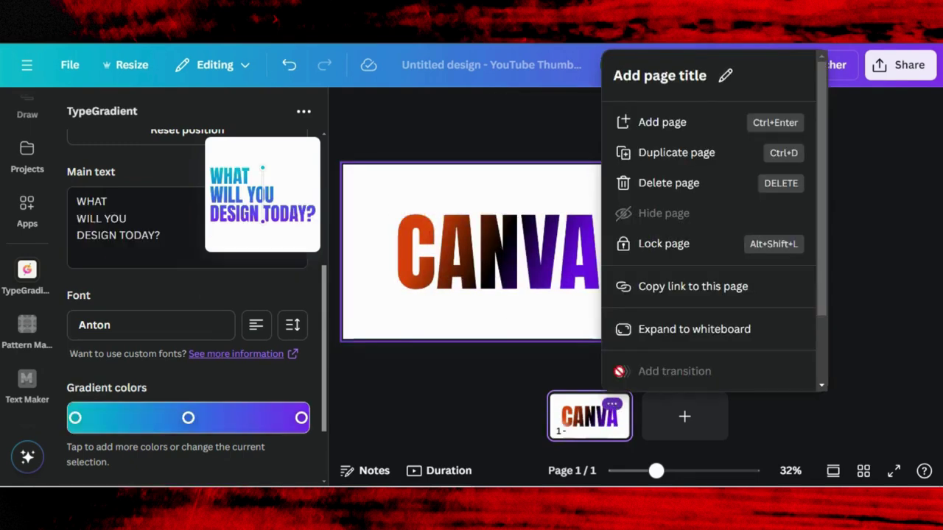
click(667, 159)
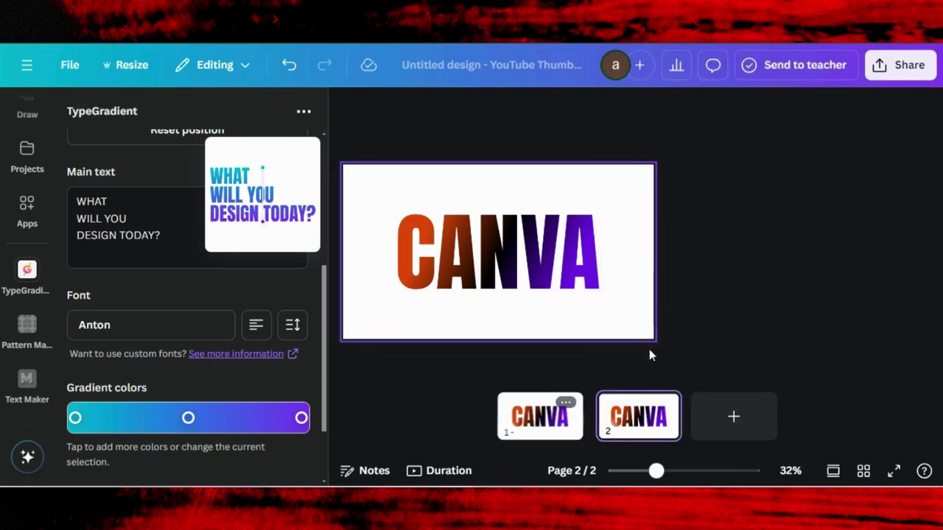
Change the first and middle gradient colours of the CANVA text on page 2 to white.
click(501, 254)
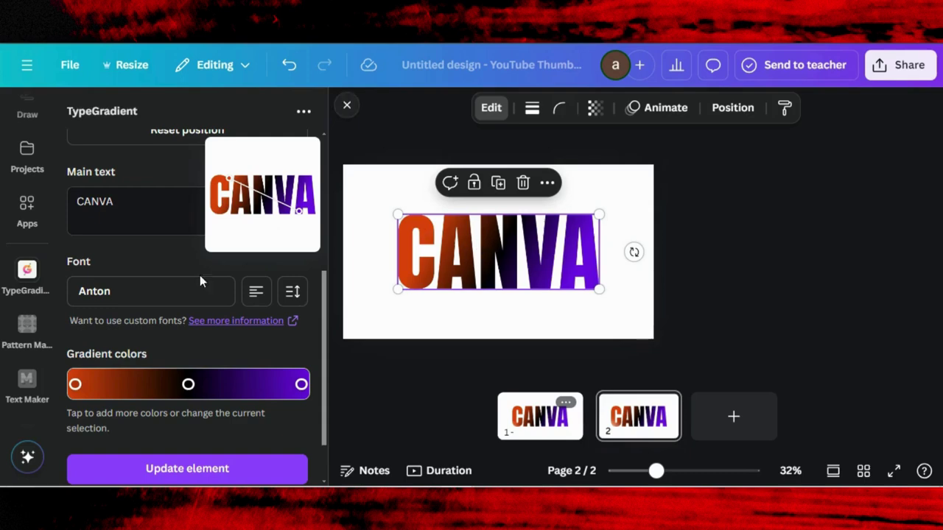
scroll(156, 276, up, 4)
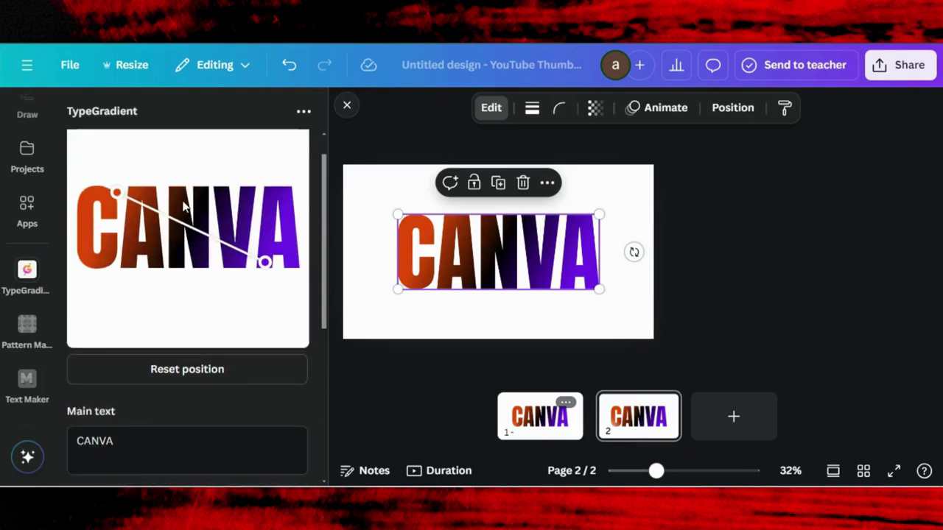
scroll(173, 225, down, 5)
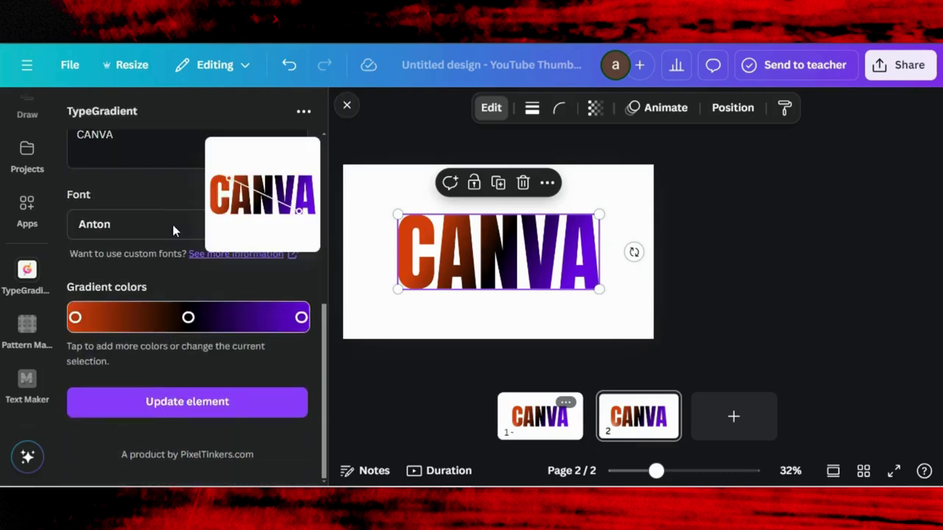
click(76, 318)
scroll(89, 136, up, 1)
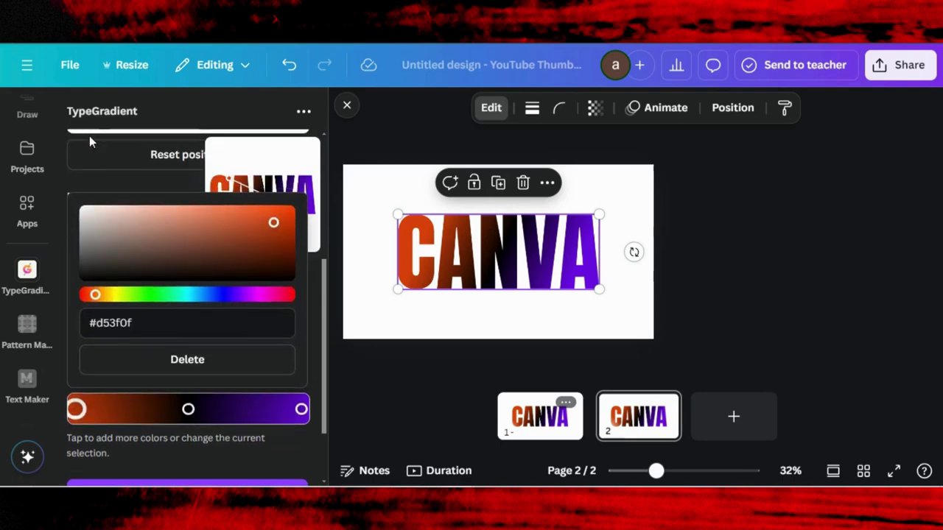
click(86, 212)
click(189, 410)
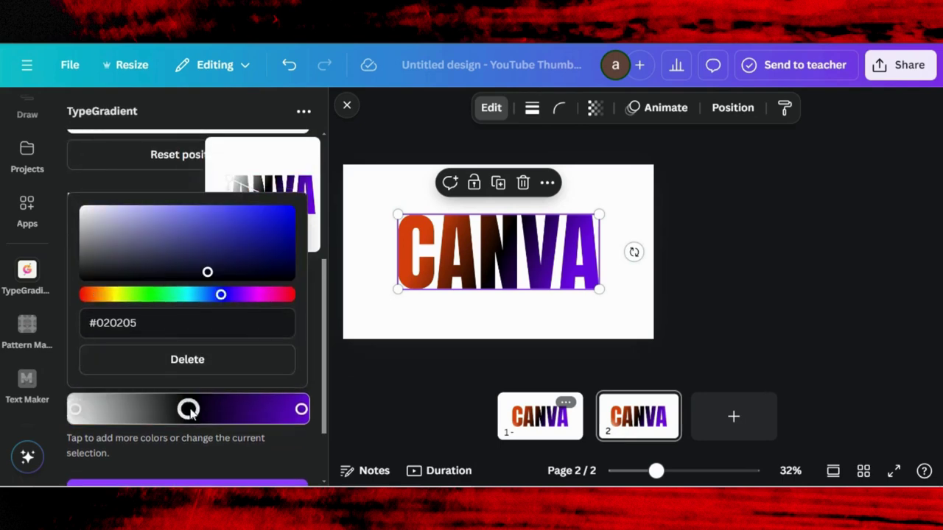
click(87, 214)
click(68, 237)
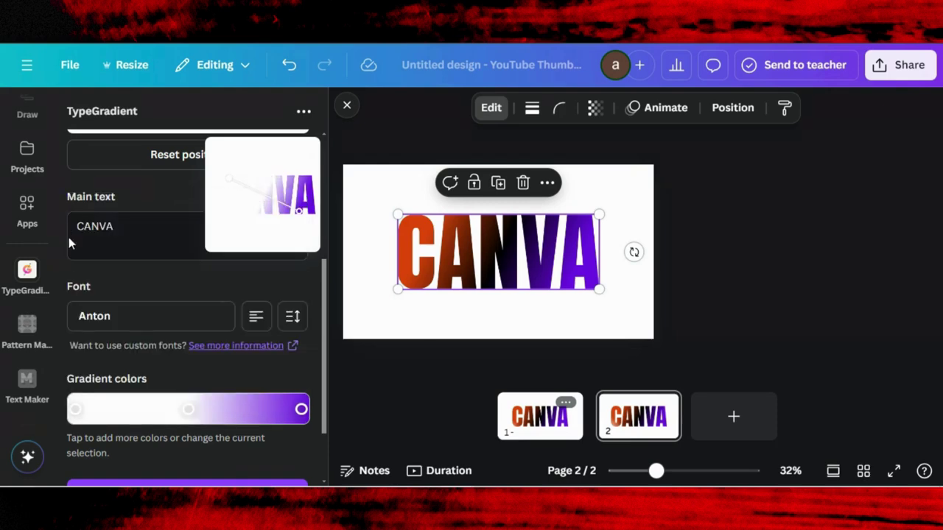
Set the first and last gradient colours to white as well and update the CANVA text on page 2.
click(76, 410)
click(87, 214)
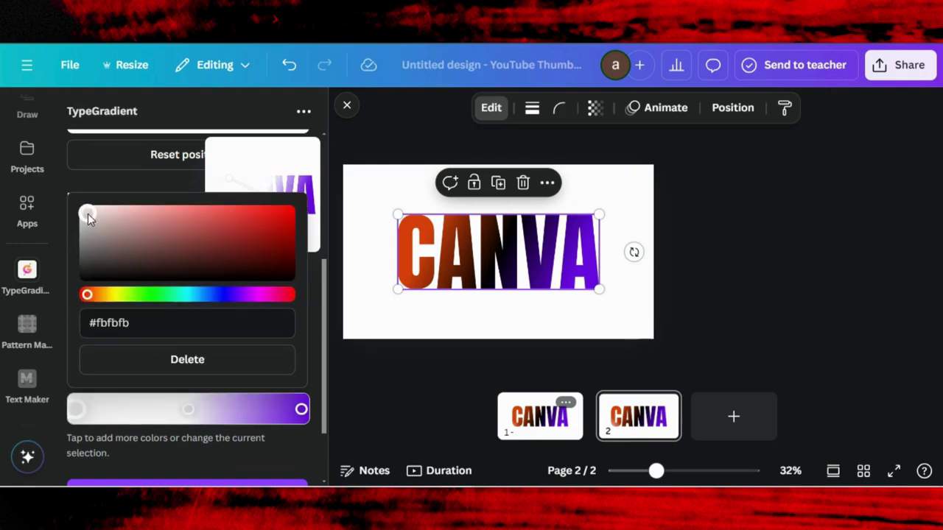
click(302, 412)
drag(91, 224, 77, 206)
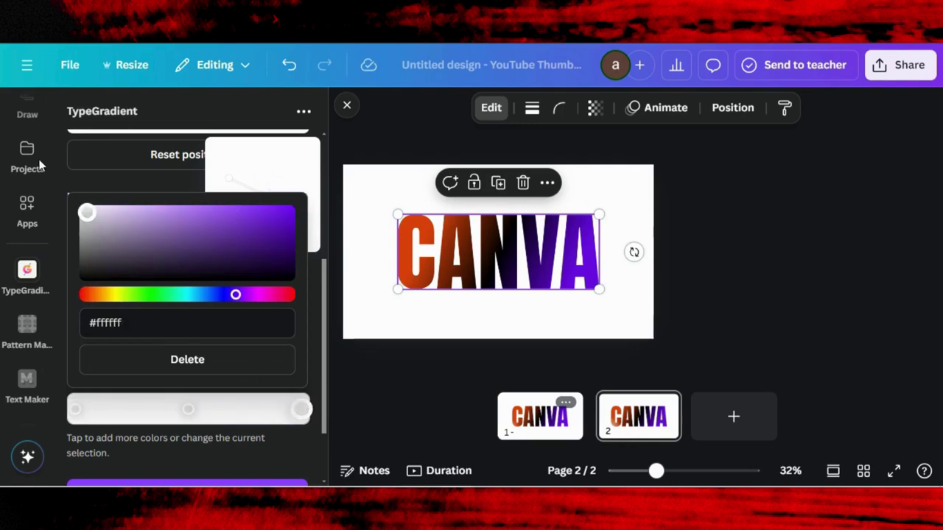
click(52, 206)
scroll(196, 357, down, 2)
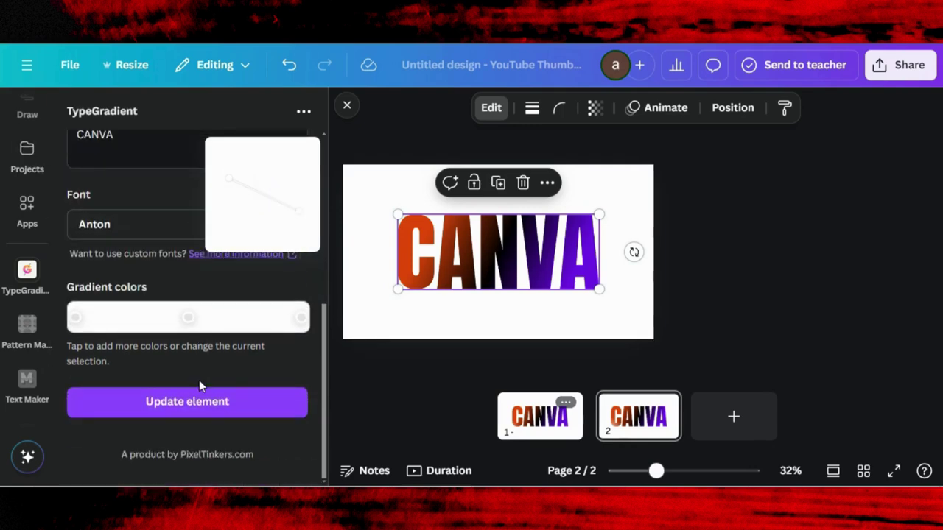
click(190, 410)
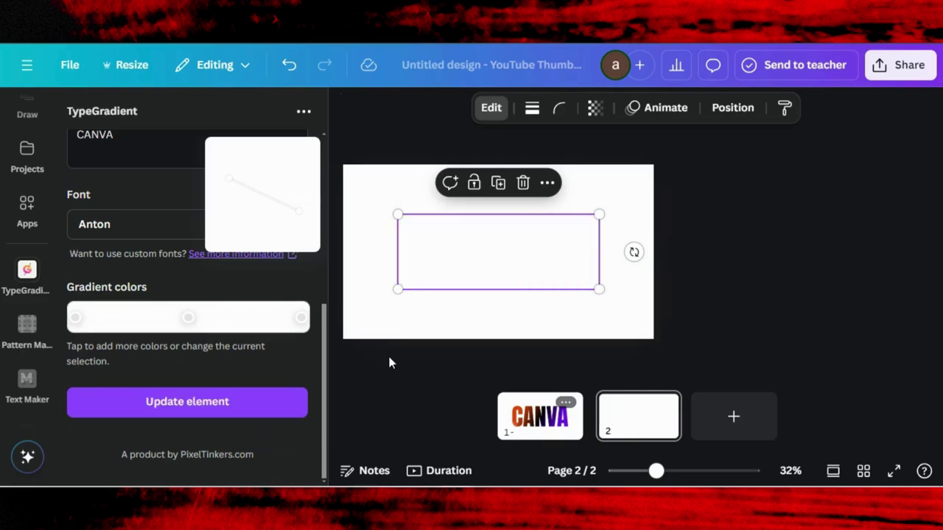
Fill the background of page 2 with the near-black maroon colour from the photo colours.
click(406, 311)
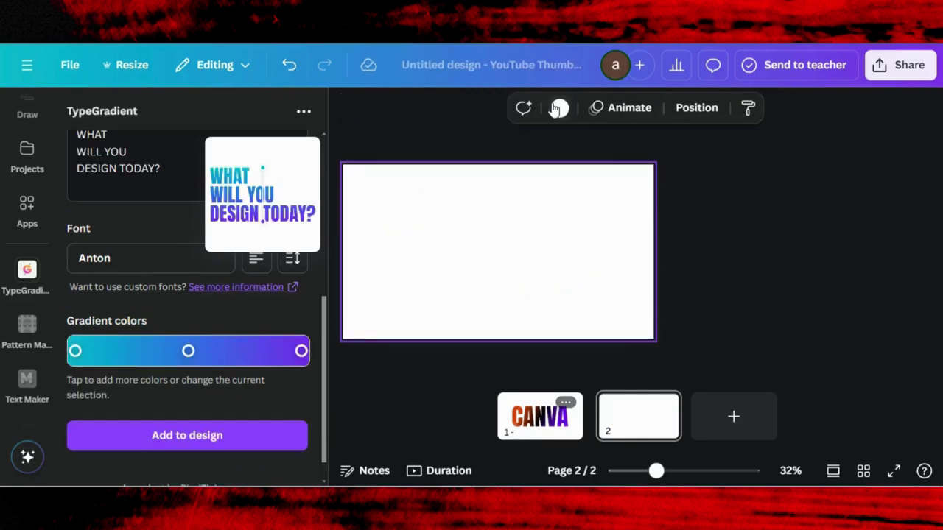
click(559, 107)
scroll(190, 250, down, 3)
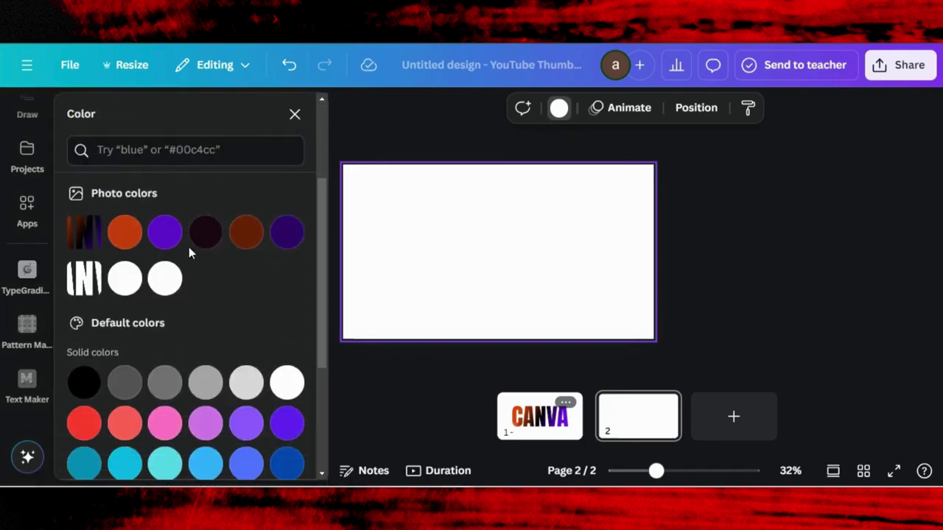
click(206, 237)
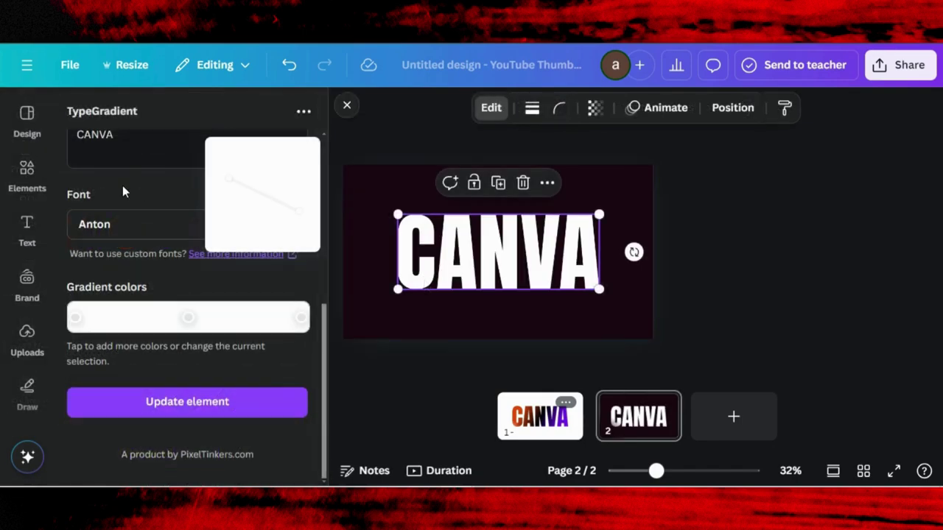
Add a circle shape over the CANVA text on page 2 and colour it the near-black maroon of the background.
click(17, 178)
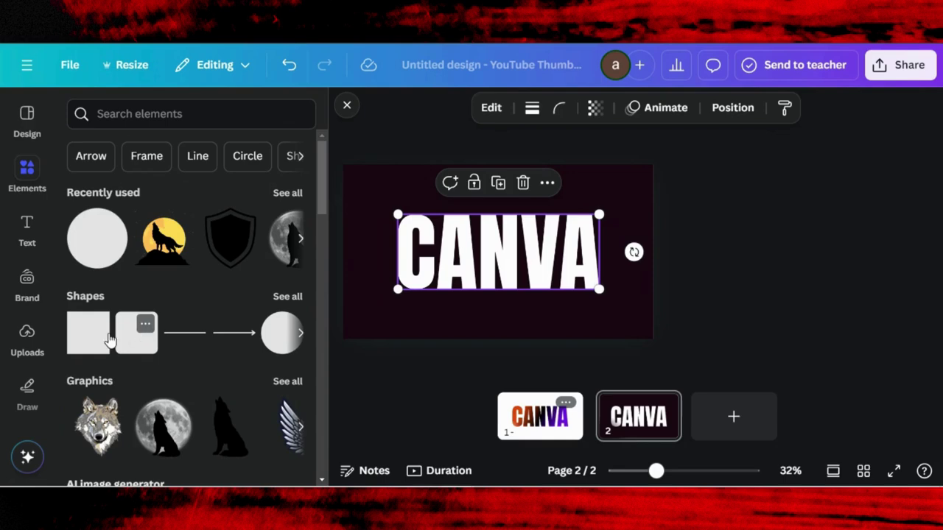
click(271, 339)
drag(498, 252, 471, 208)
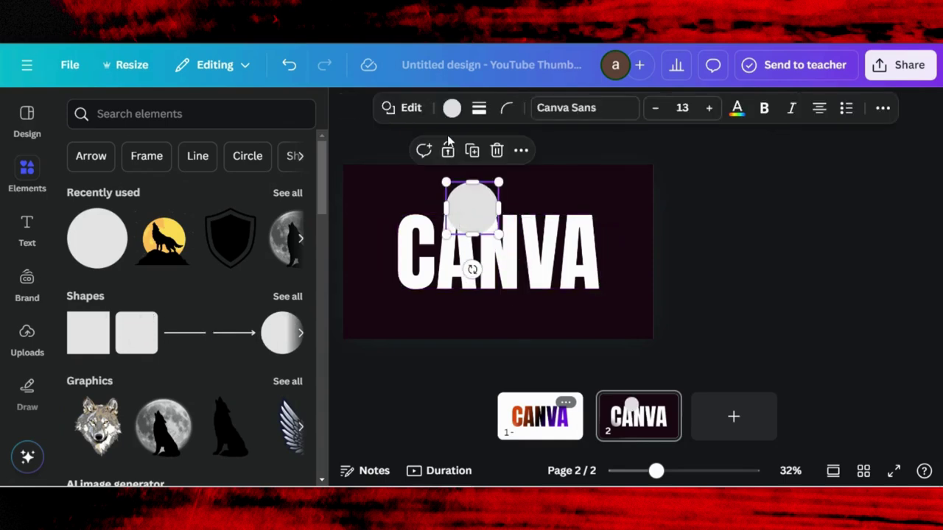
click(452, 108)
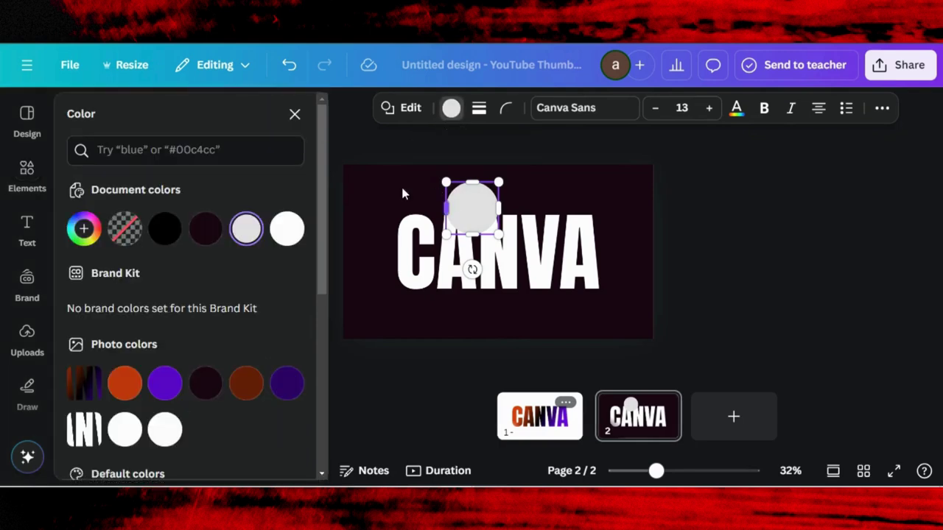
click(206, 229)
Duplicate the maroon circle and place the copies over the upper and lower edges of the CANVA letters to cut curved pieces away.
drag(457, 216, 544, 274)
click(445, 237)
click(543, 231)
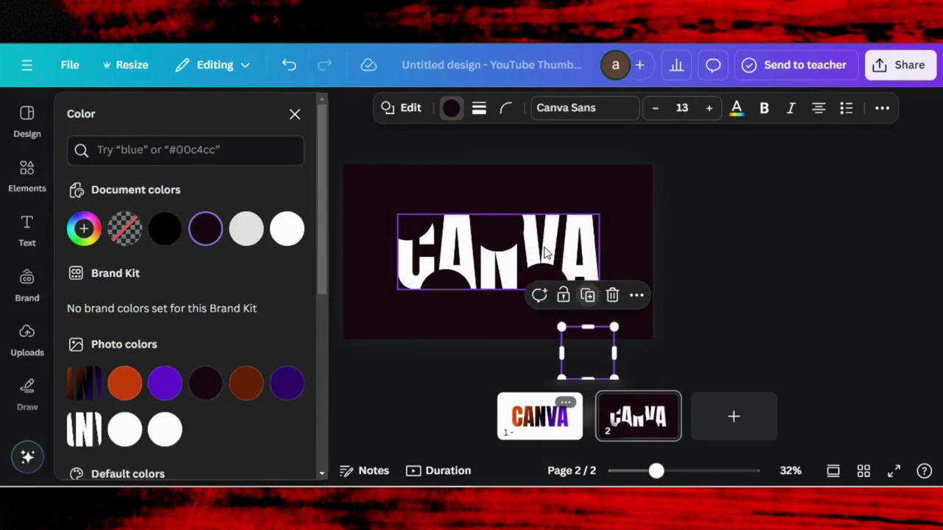
drag(578, 336, 580, 210)
drag(615, 252, 644, 280)
drag(602, 249, 606, 233)
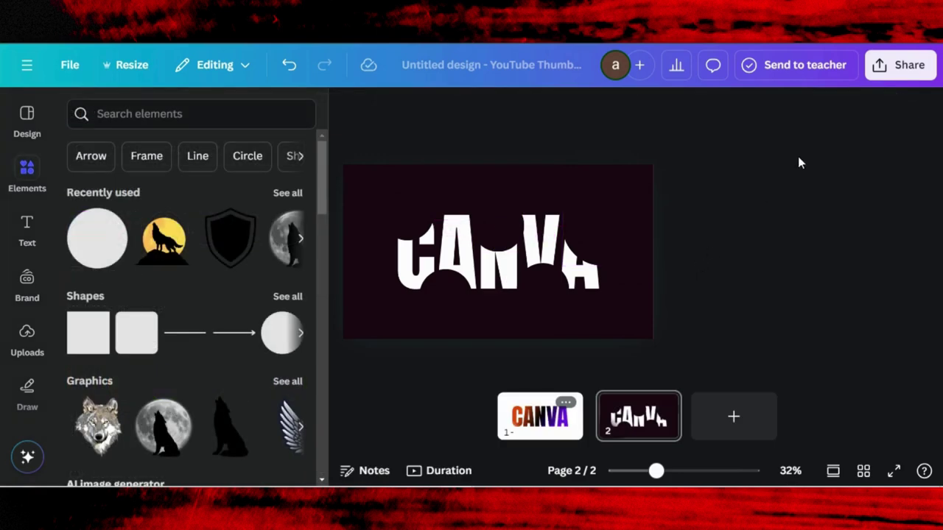
Download only page 2 of the design as a PNG.
click(888, 75)
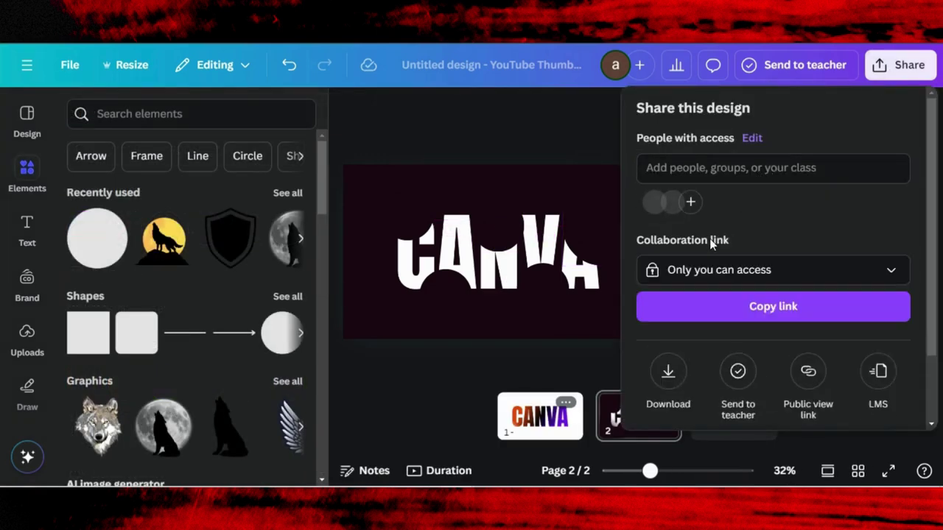
scroll(710, 238, down, 2)
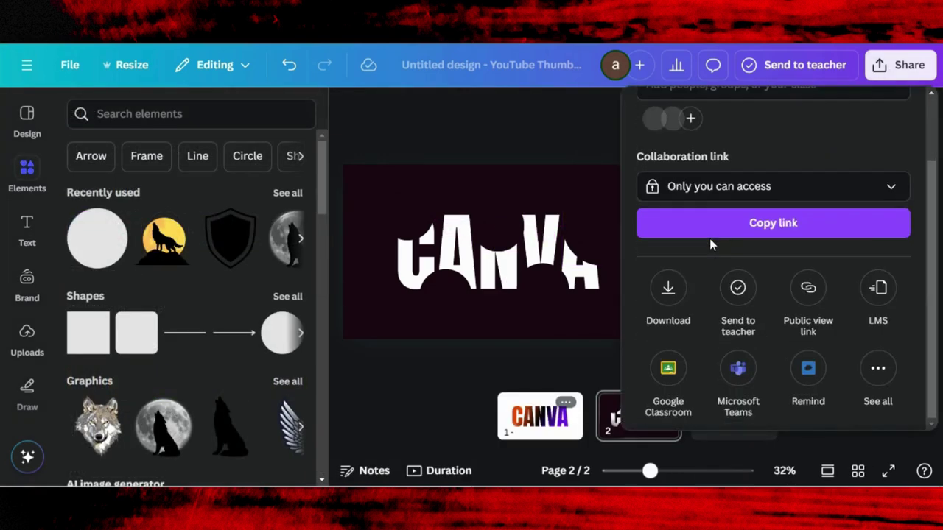
click(669, 289)
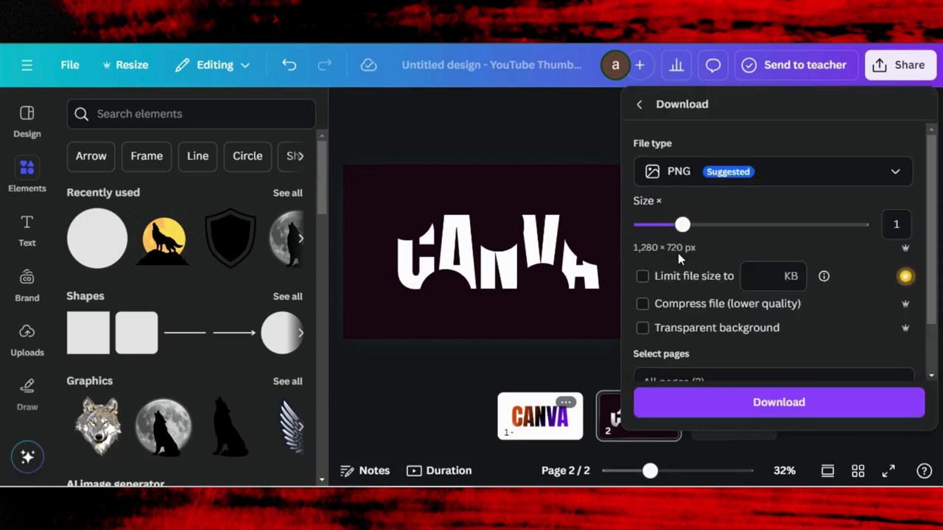
scroll(690, 273, down, 2)
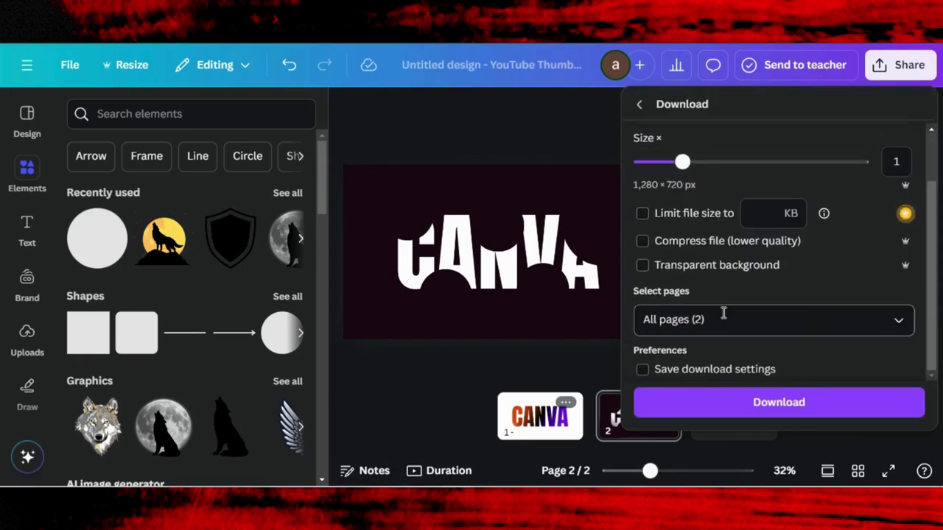
click(719, 317)
click(899, 130)
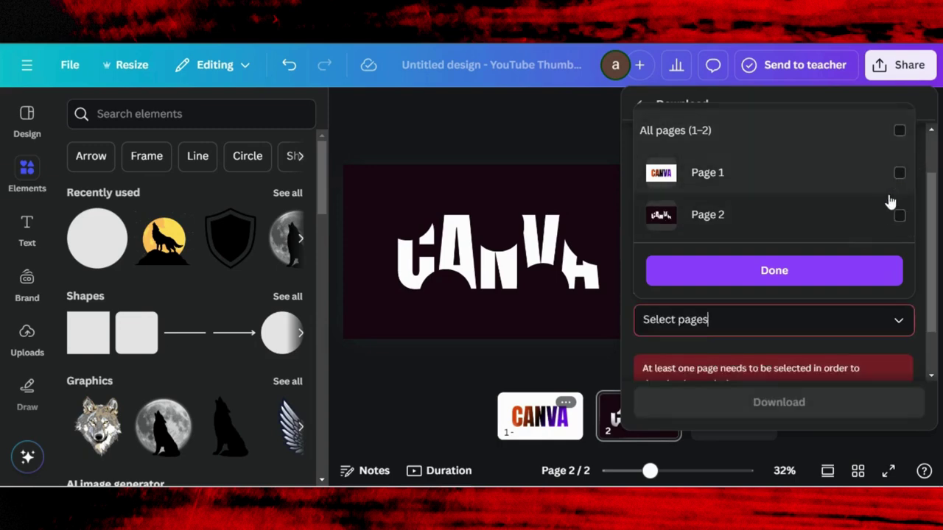
click(900, 215)
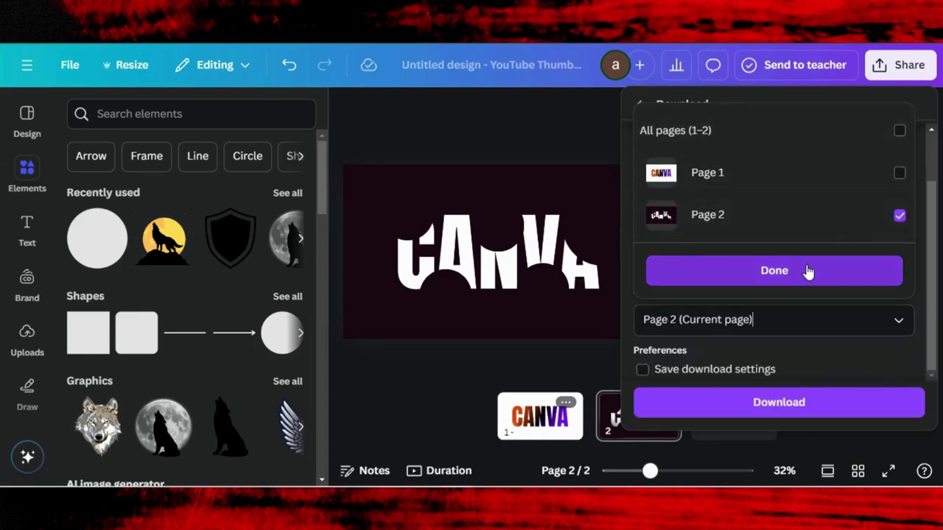
click(808, 272)
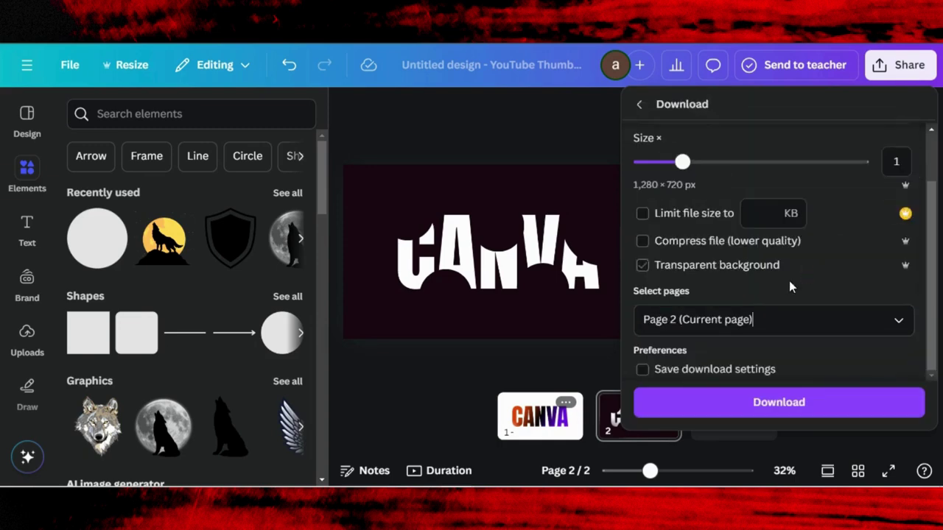
click(722, 407)
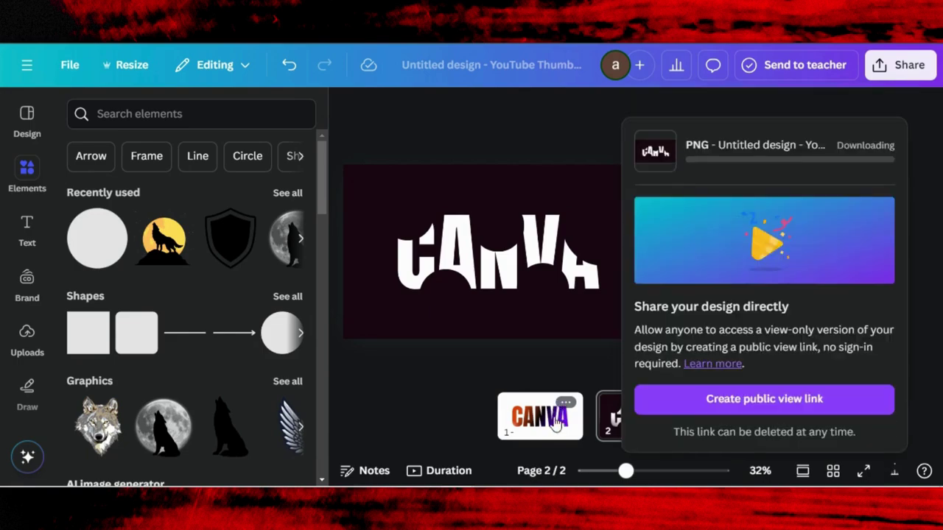
Download only page 1 of the design as a PNG.
click(543, 427)
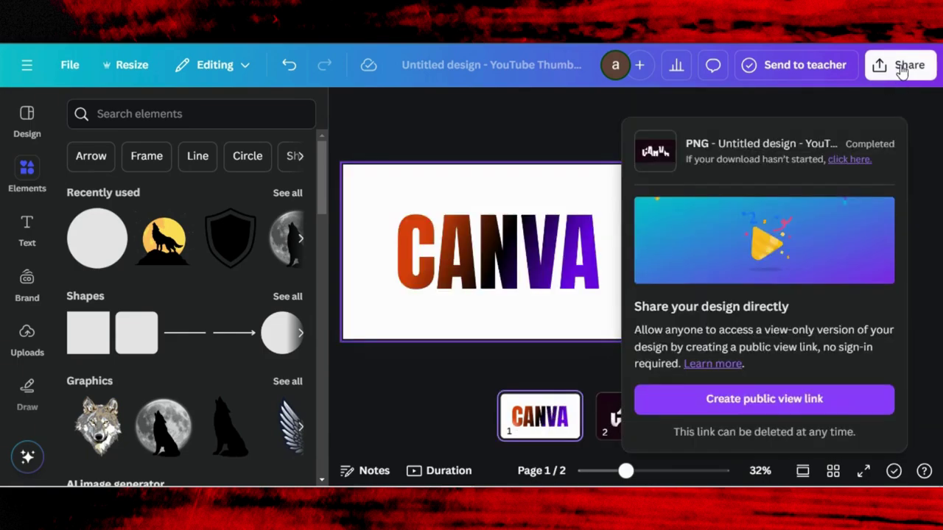
scroll(741, 185, down, 3)
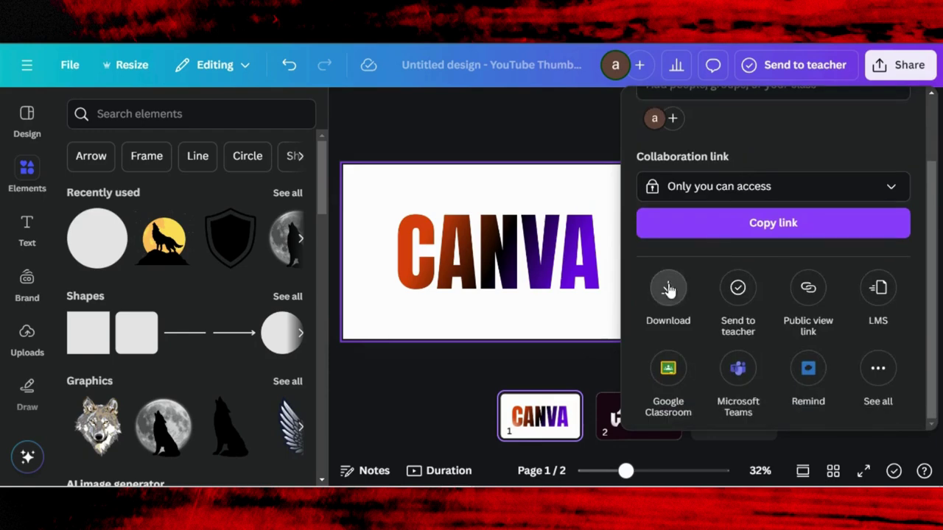
click(667, 286)
scroll(711, 299, down, 2)
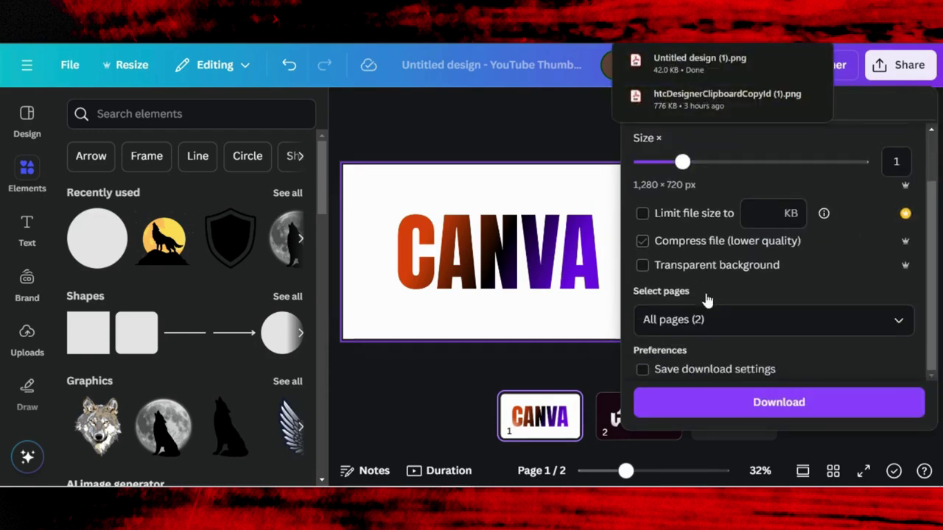
click(705, 319)
click(900, 130)
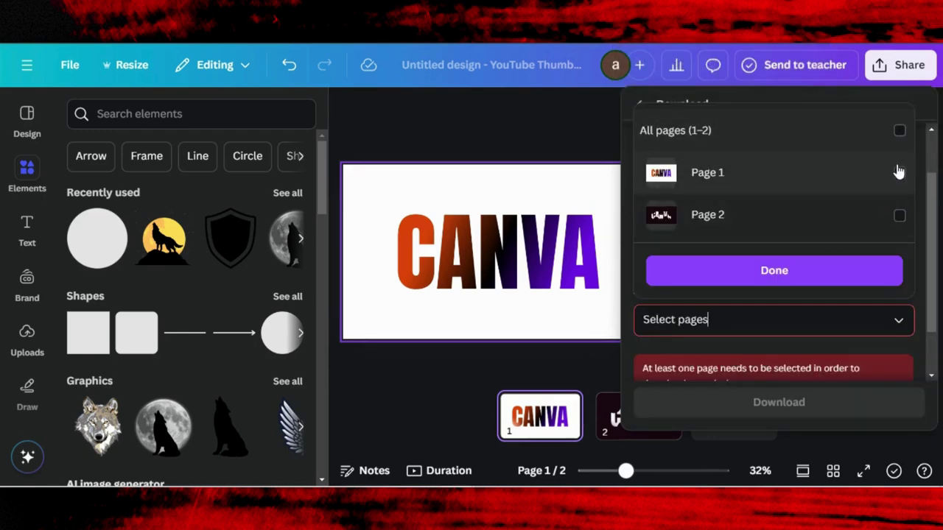
click(900, 174)
click(760, 274)
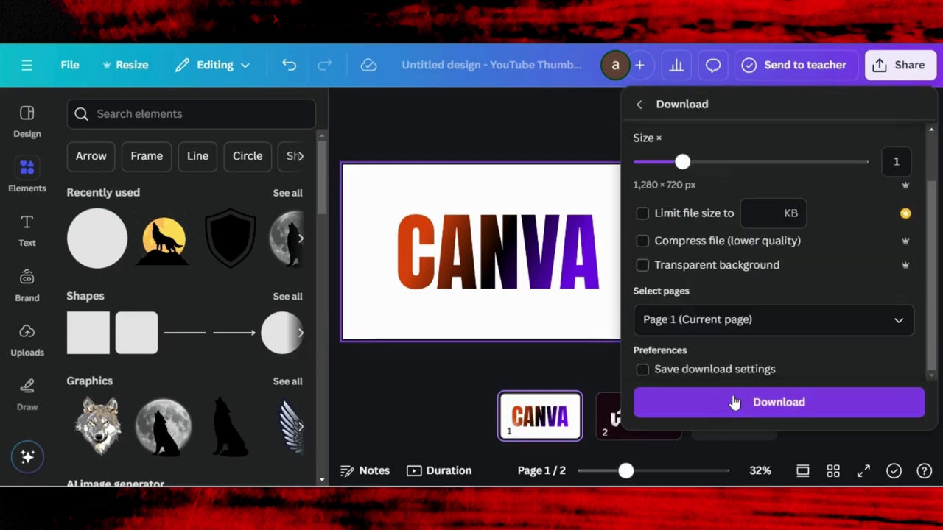
click(714, 410)
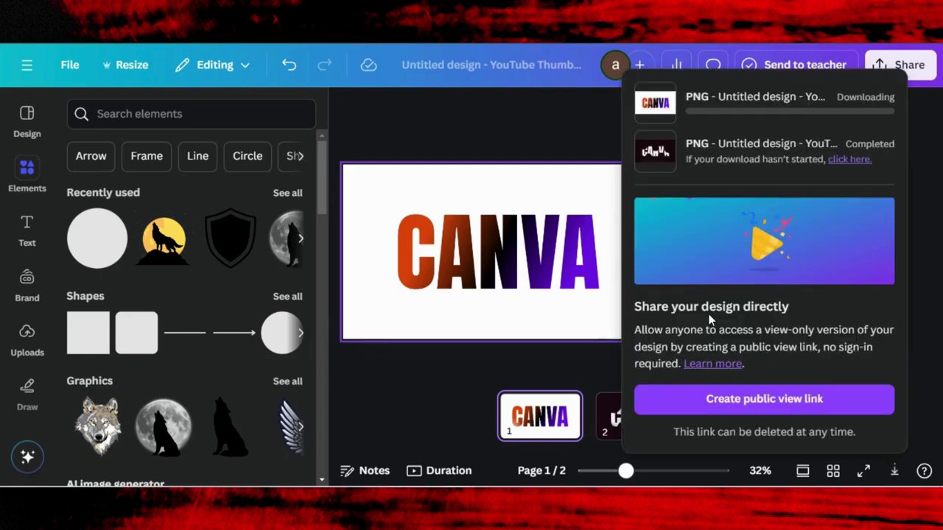
click(432, 358)
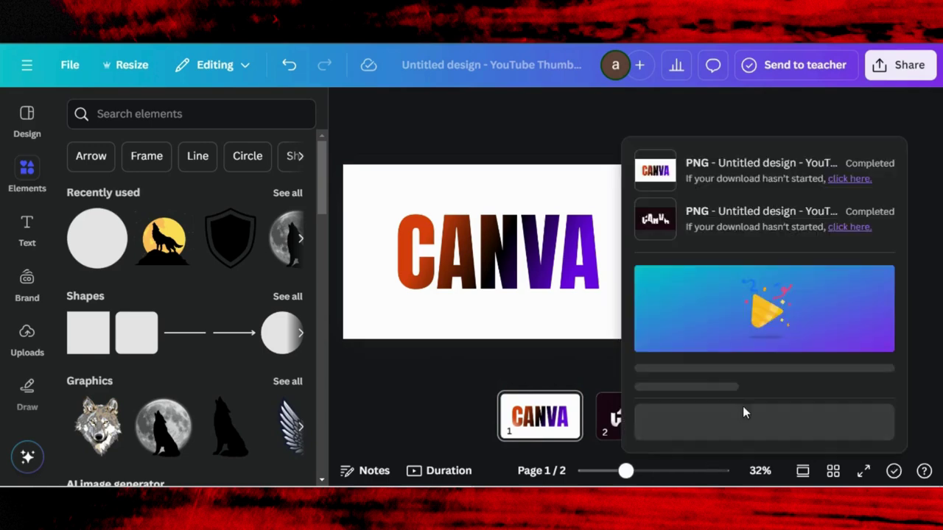
click(459, 363)
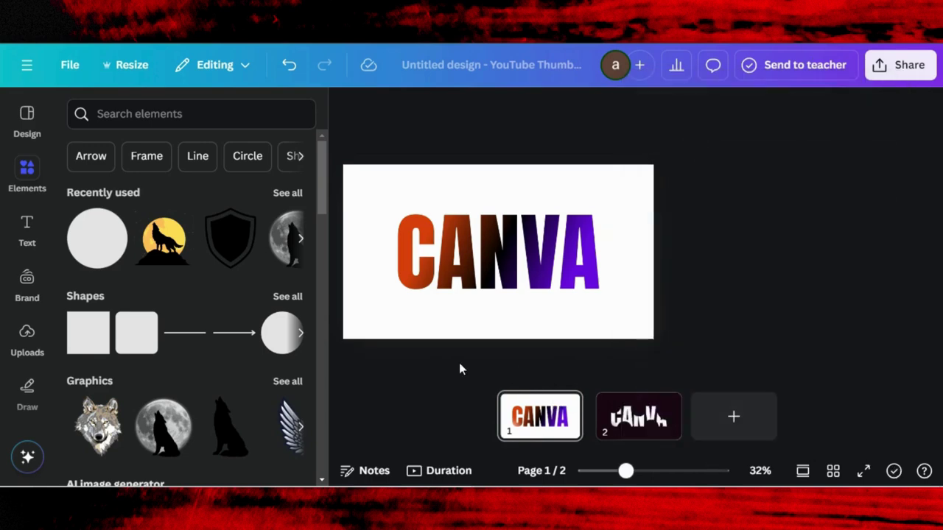
Add a third page and upload the downloaded files Untitled design (1).png and Untitled design (6).png to the design's uploads.
click(714, 423)
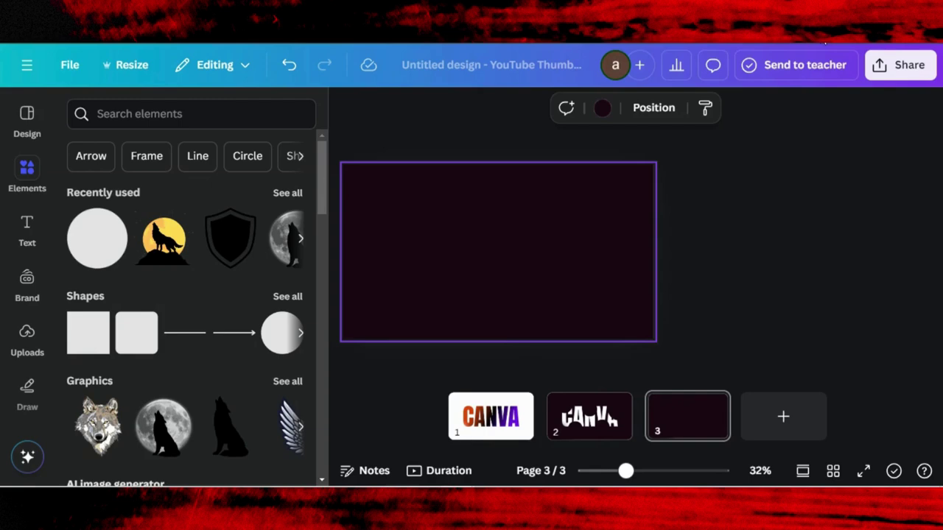
click(825, 43)
drag(694, 126, 137, 358)
drag(686, 95, 175, 285)
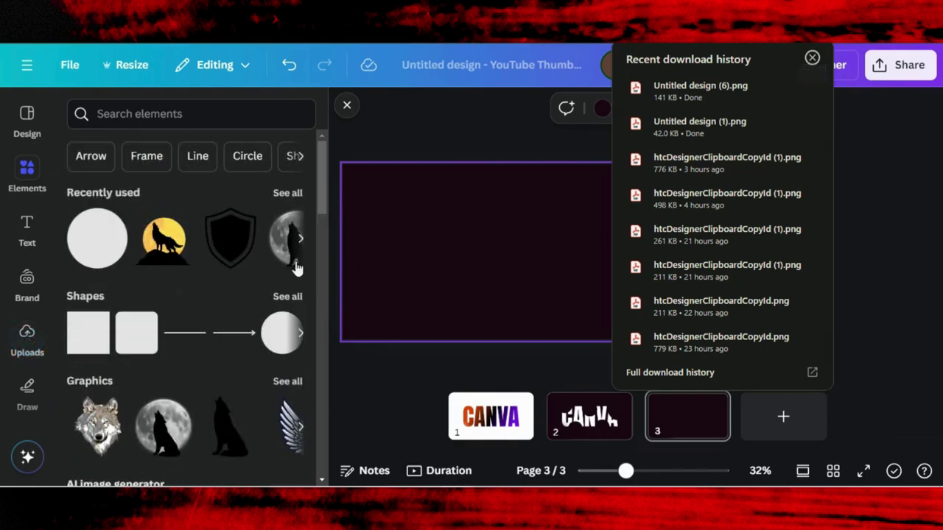
click(27, 335)
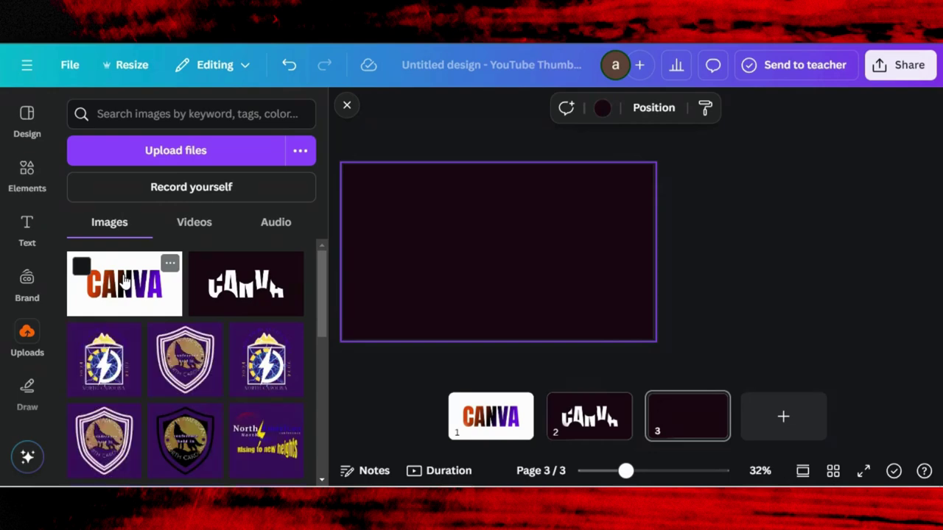
Place the uploaded gradient CANVA image on page 3 and enlarge it to fill the whole page.
click(125, 284)
drag(480, 217, 429, 186)
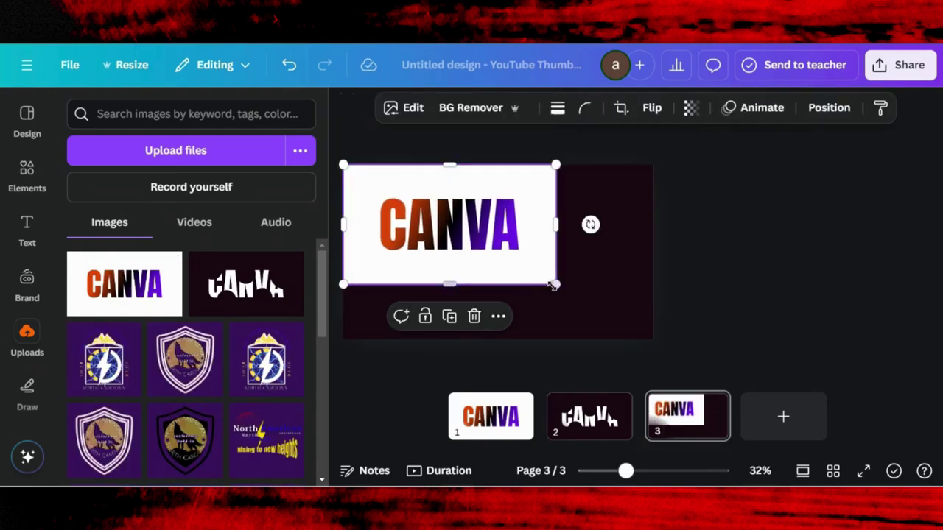
drag(556, 283, 663, 309)
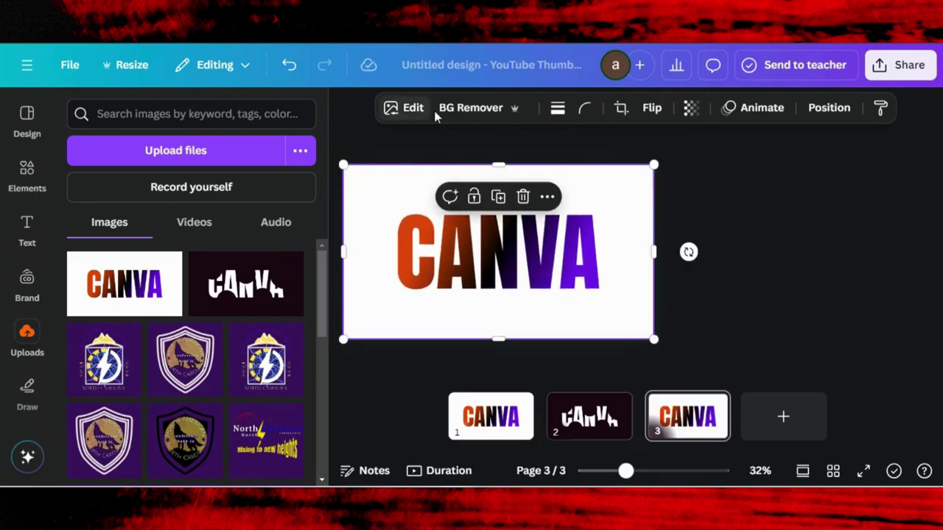
Remove the background of the gradient CANVA image and apply the Glow shadow effect to it.
click(464, 109)
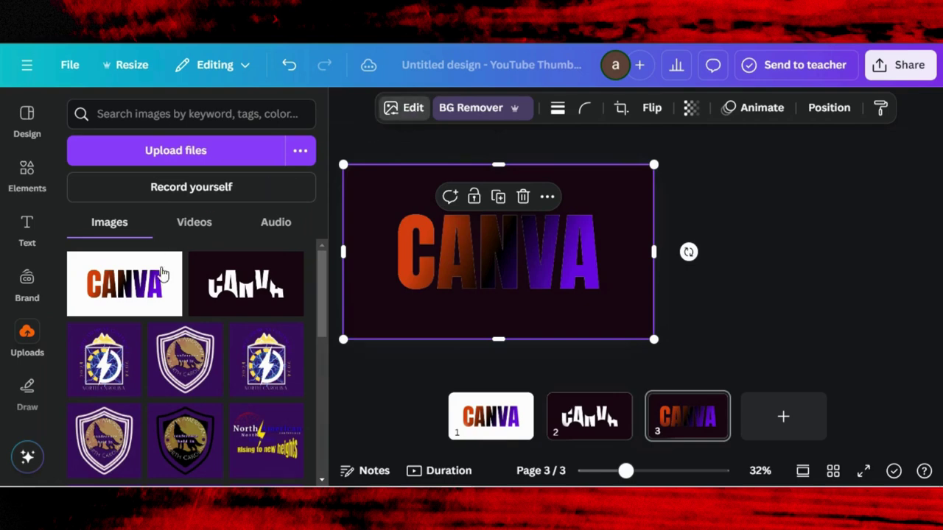
scroll(148, 280, down, 3)
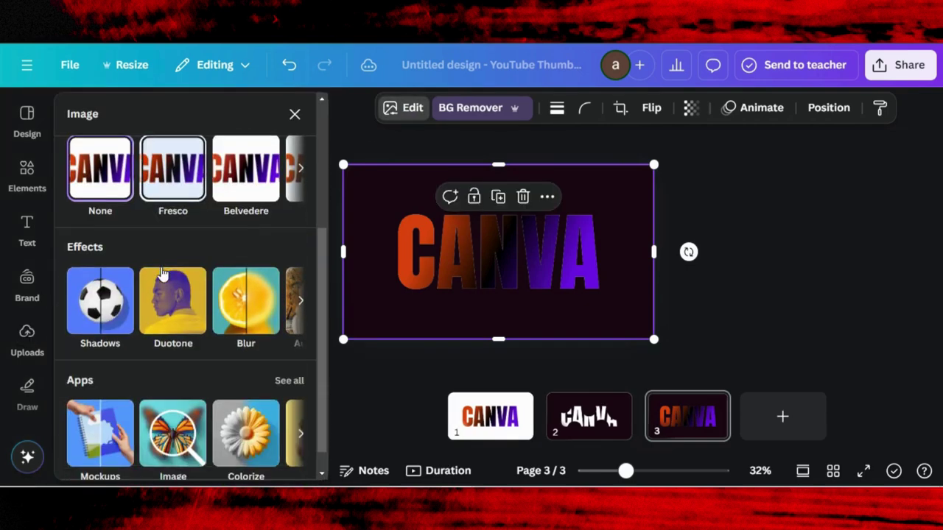
click(109, 297)
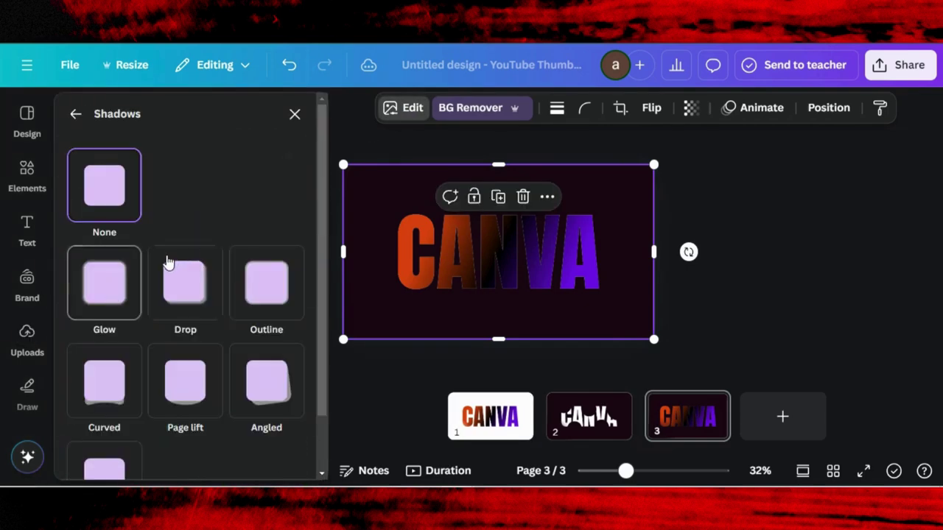
click(103, 284)
scroll(177, 300, down, 2)
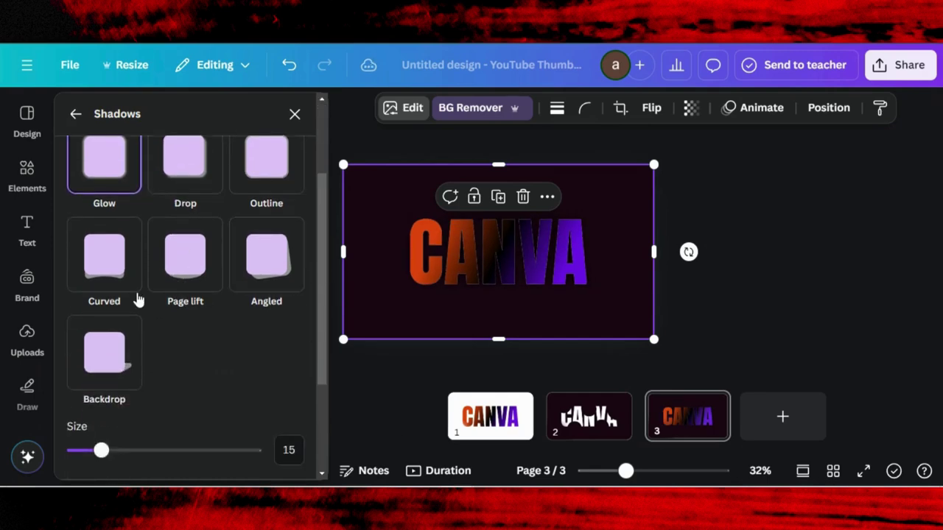
Place the uploaded white cut-out CANVA image on page 3 and enlarge it to fill the whole page.
click(30, 343)
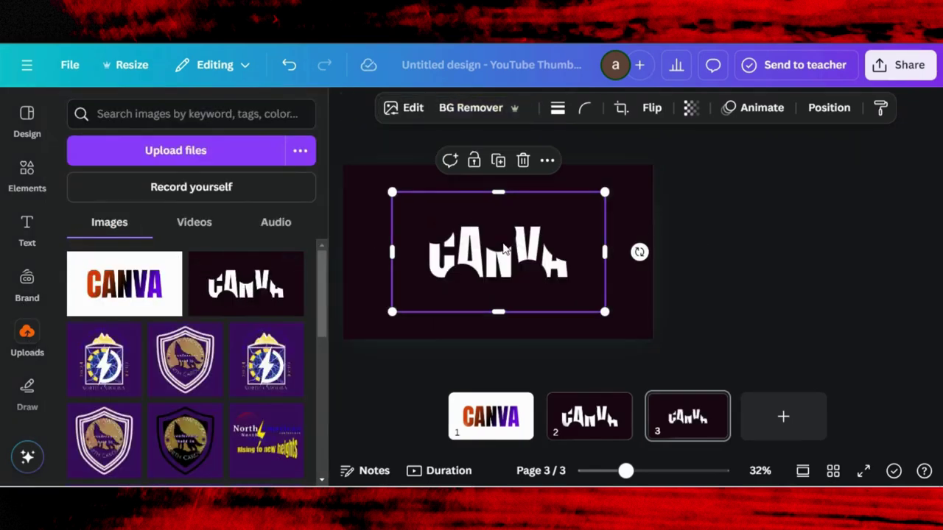
drag(505, 250, 457, 223)
drag(556, 288, 667, 327)
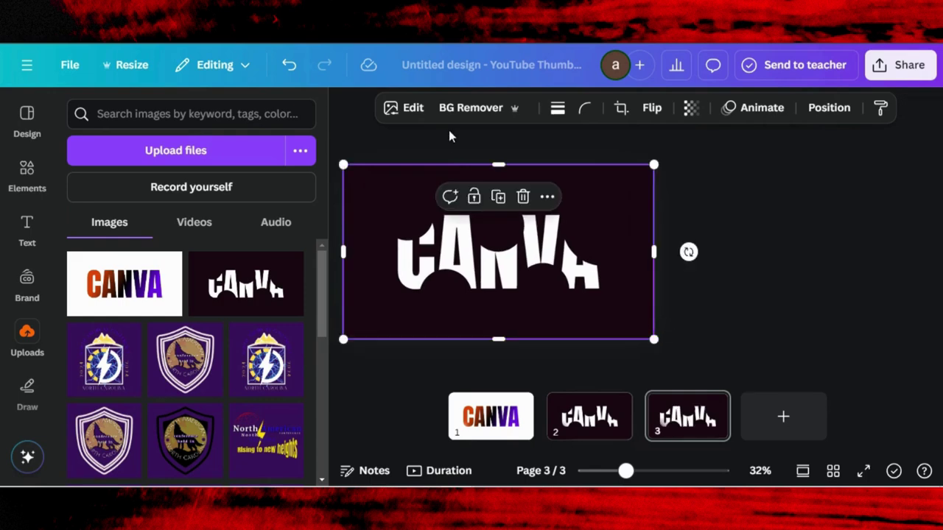
Remove the background of the white cut-out CANVA image on page 3 and apply the Glow shadow effect to it.
click(472, 107)
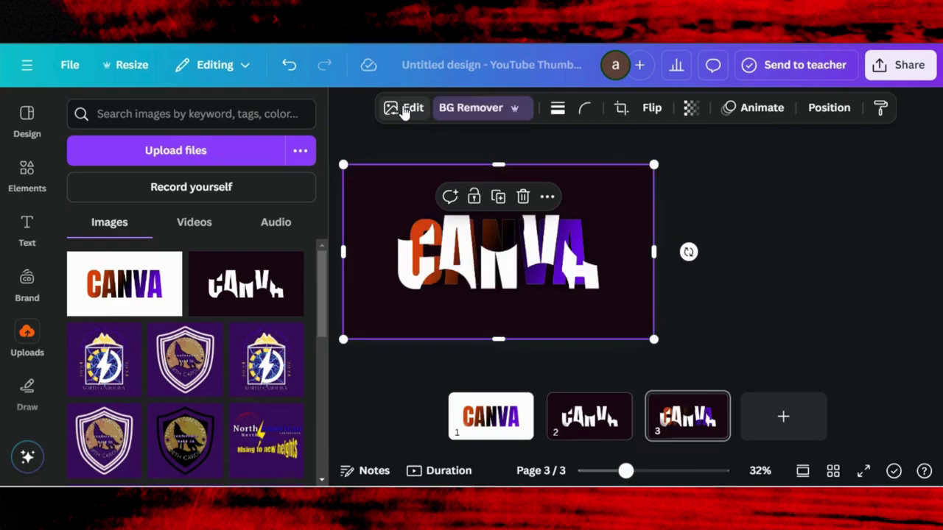
click(407, 108)
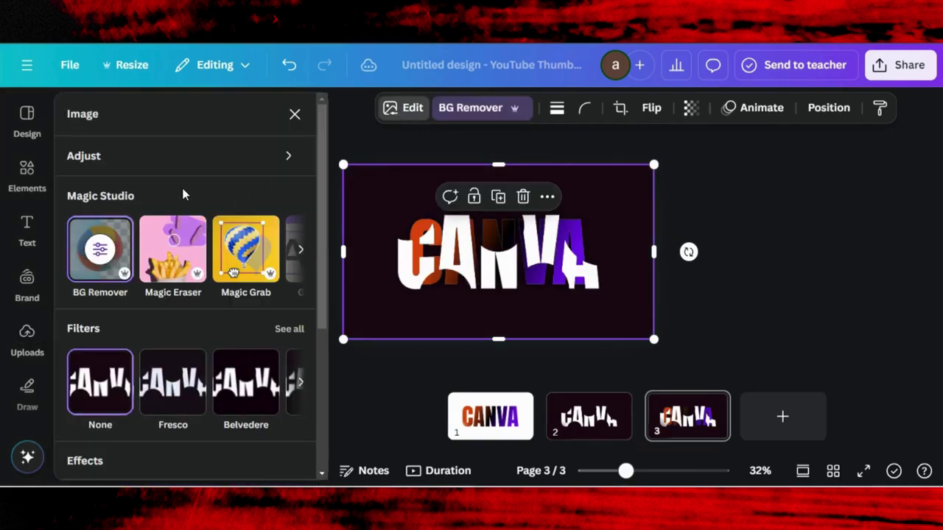
scroll(117, 282, down, 4)
click(105, 284)
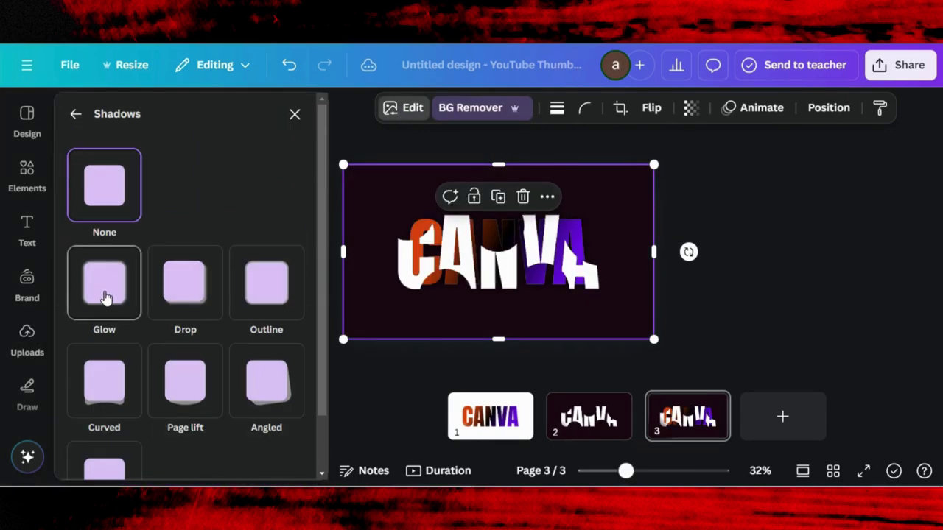
click(106, 296)
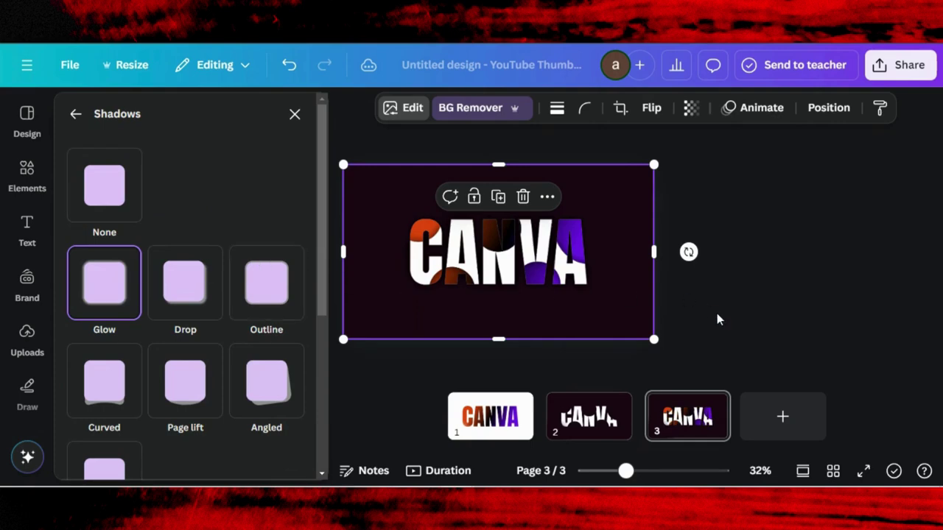
click(736, 310)
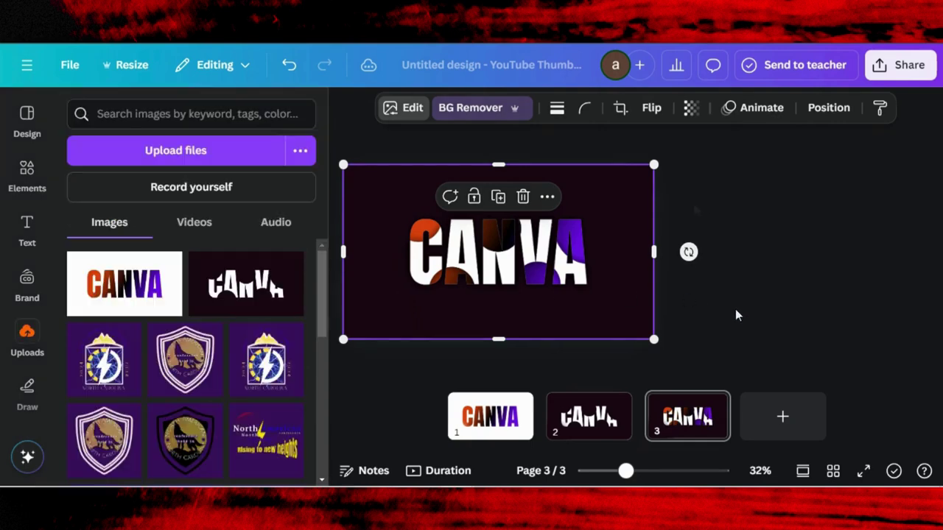
Download only page 3 of the design as a PNG at size 1.
click(900, 66)
scroll(722, 246, down, 2)
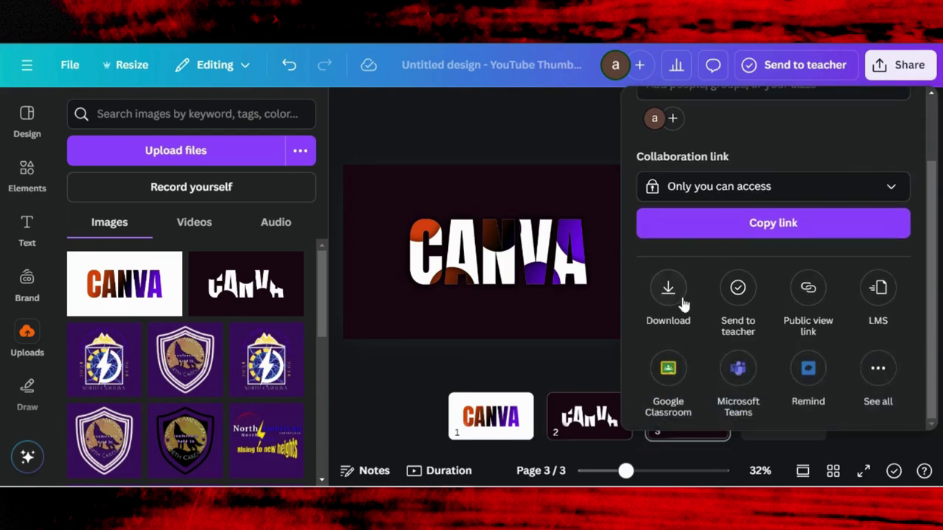
click(668, 293)
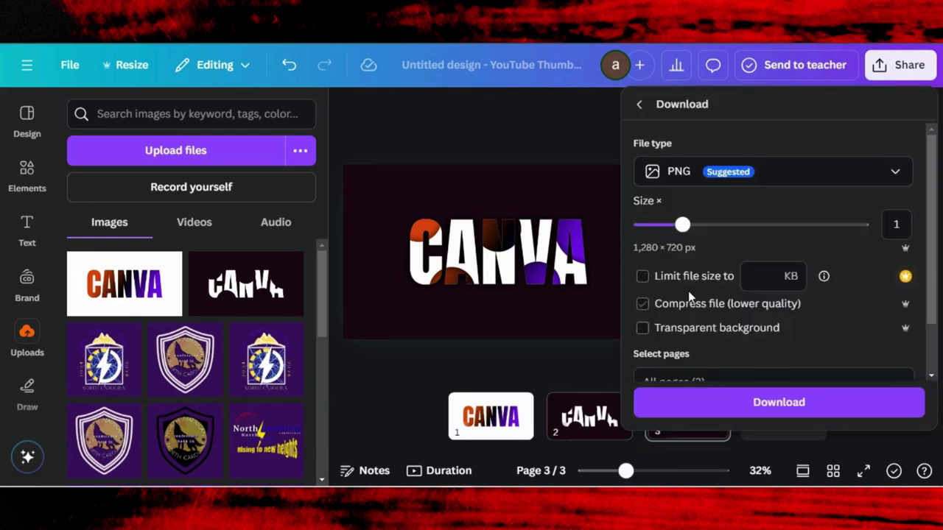
scroll(676, 314, down, 3)
click(720, 318)
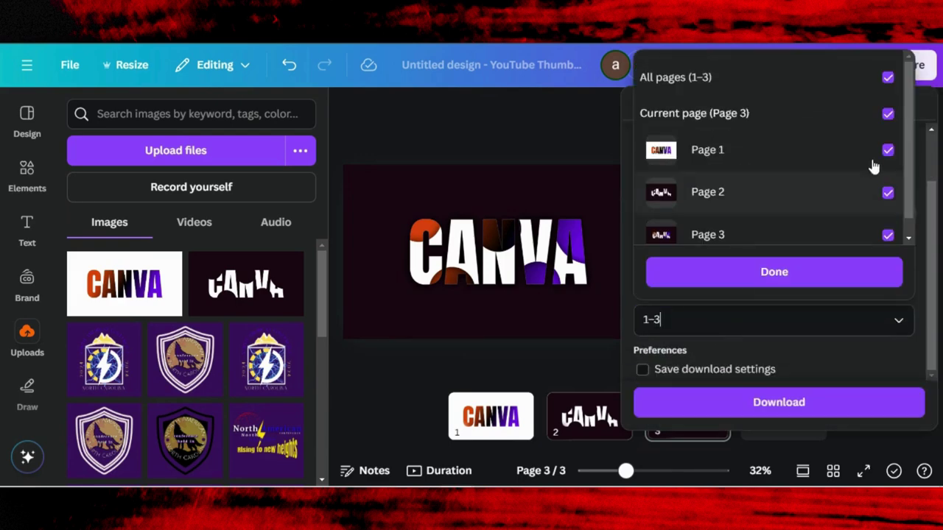
click(888, 77)
click(888, 235)
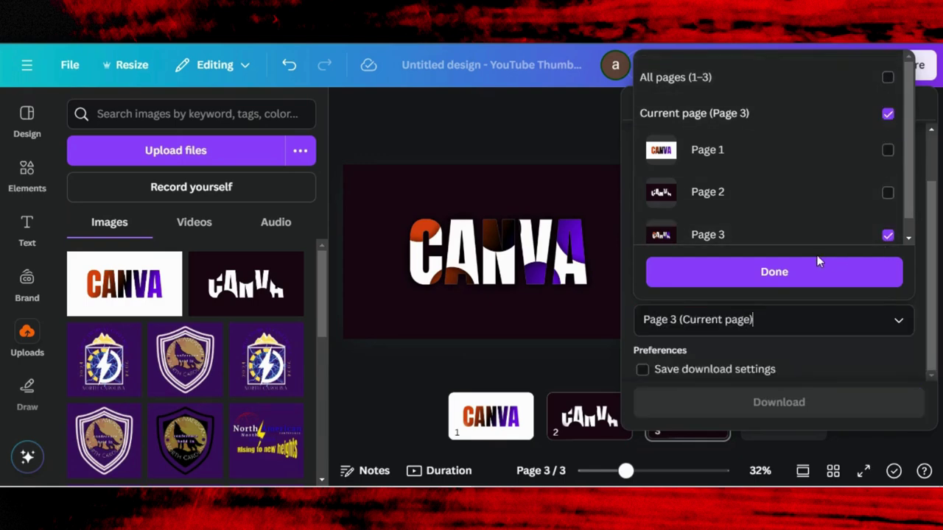
click(809, 272)
click(689, 400)
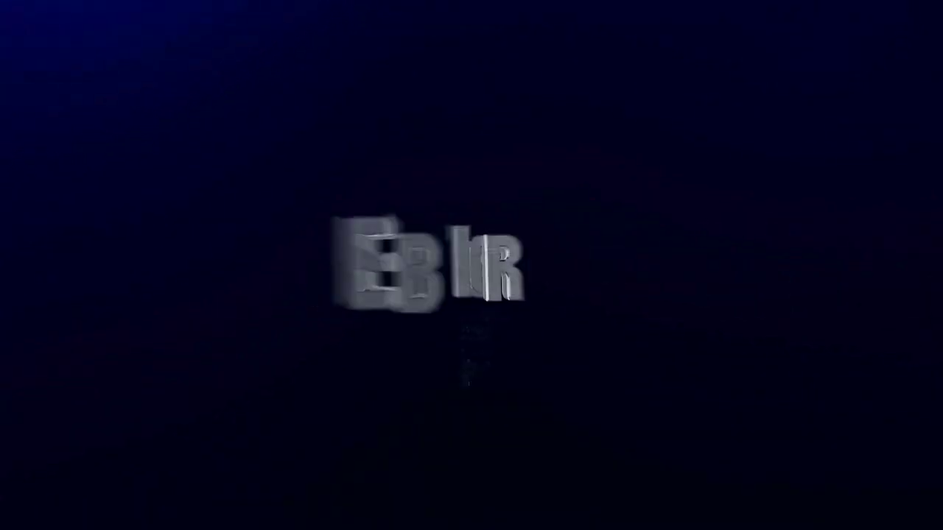